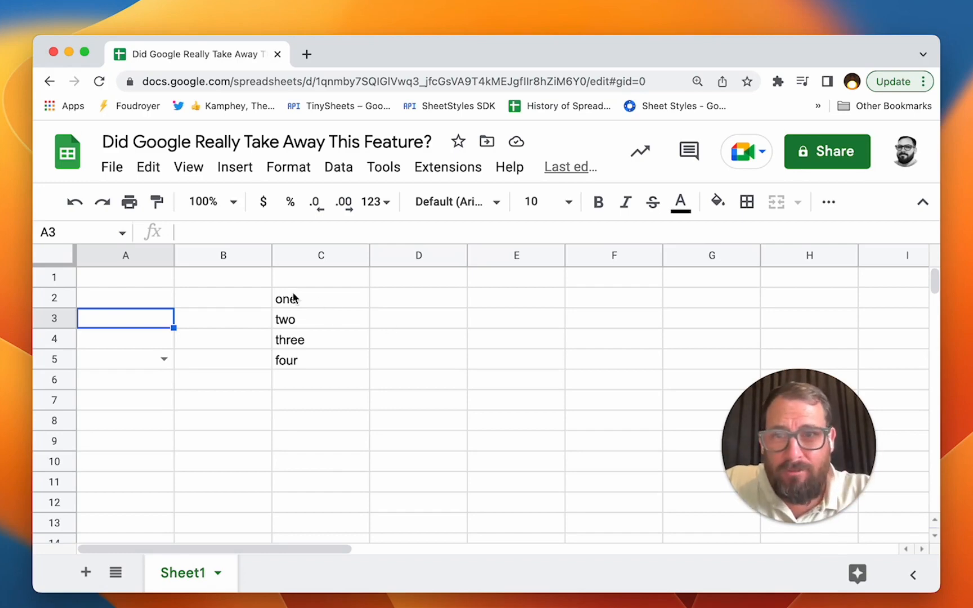
Step: Insert a dropdown in cell B2
key("Up")
key("Right")
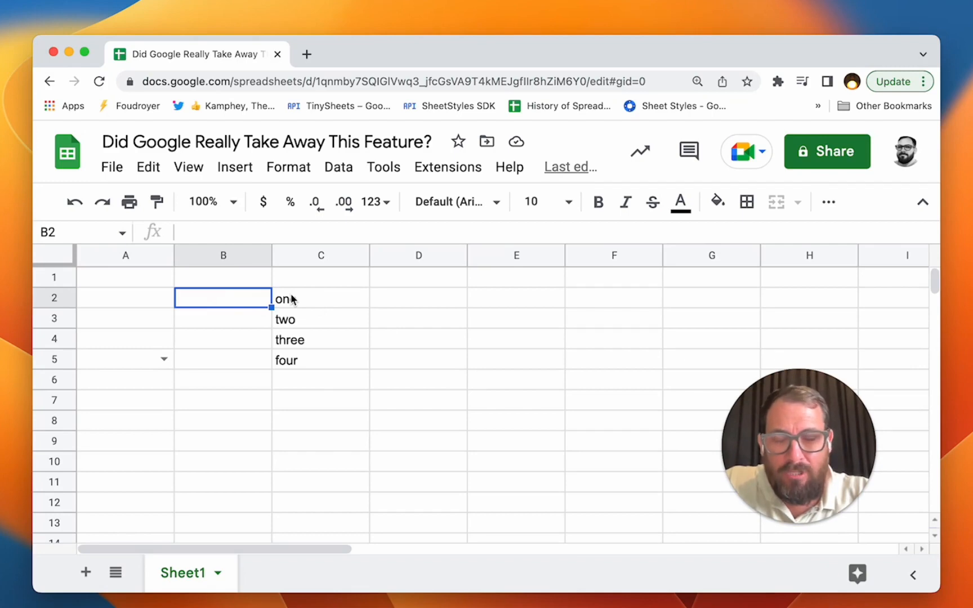
left_click(234, 166)
scroll(254, 394, "down", 3)
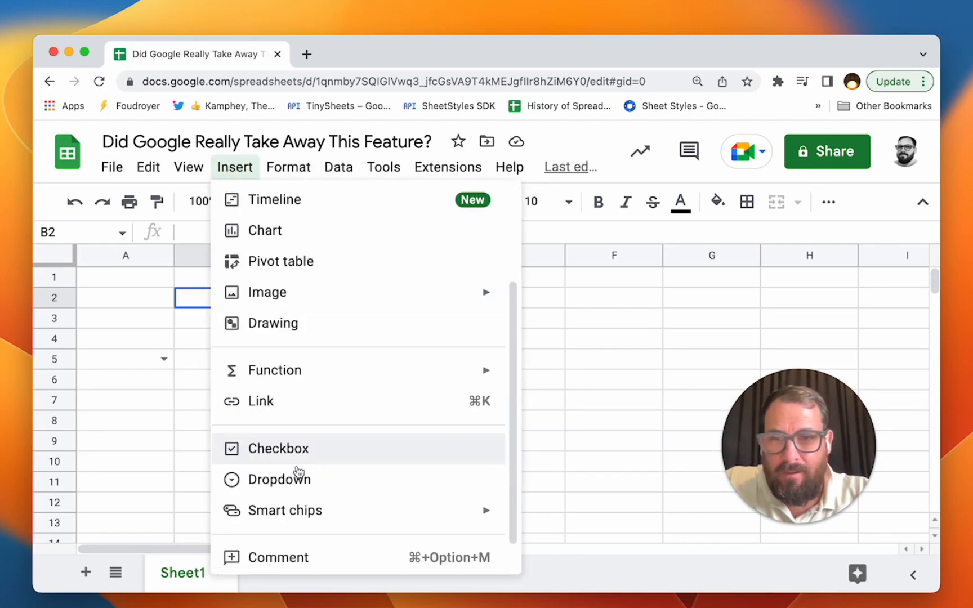
left_click(289, 483)
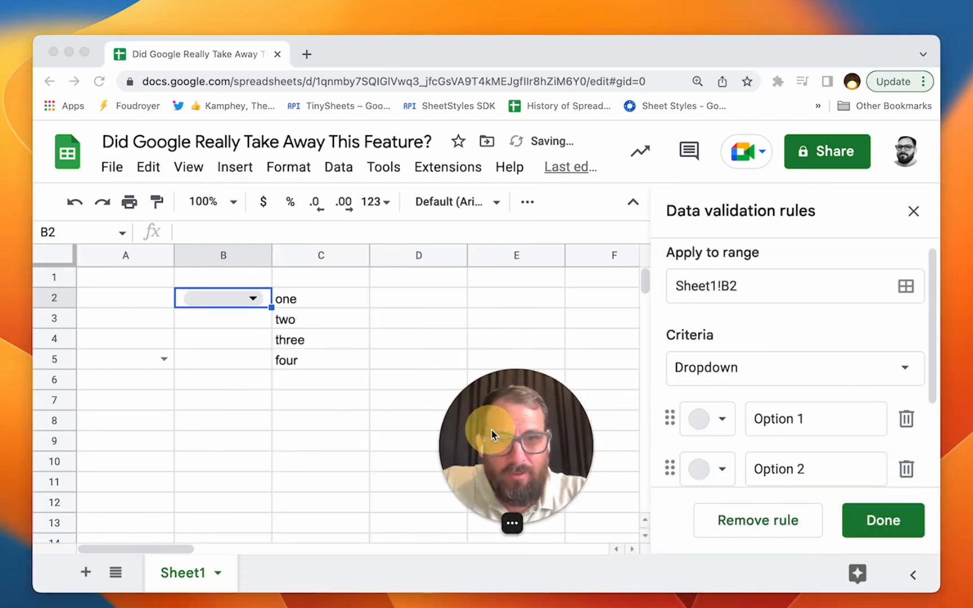
Step: Enter One and Two as B2's dropdown options and add another item
left_click(822, 422)
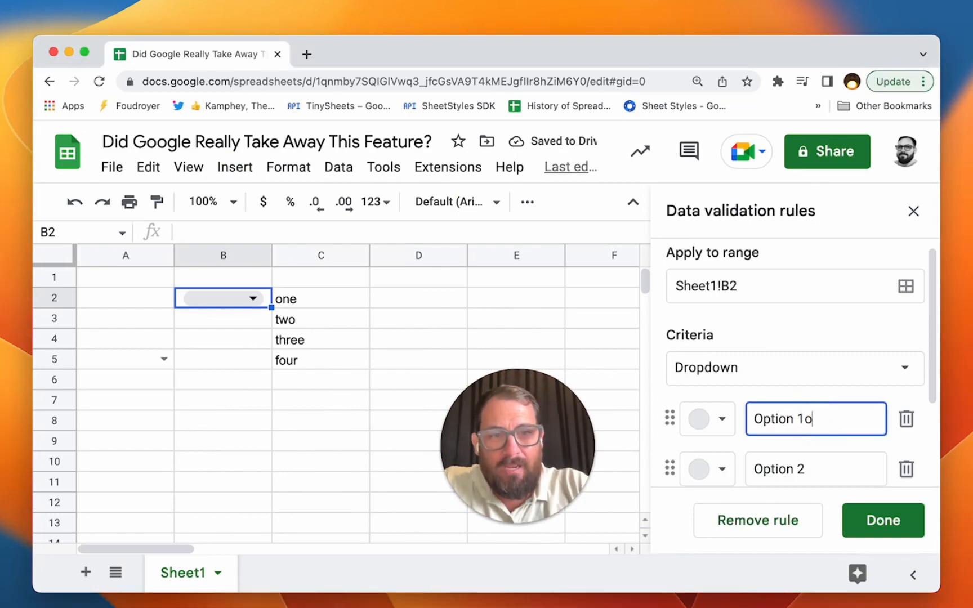
type("One")
scroll(795, 376, "down", 2)
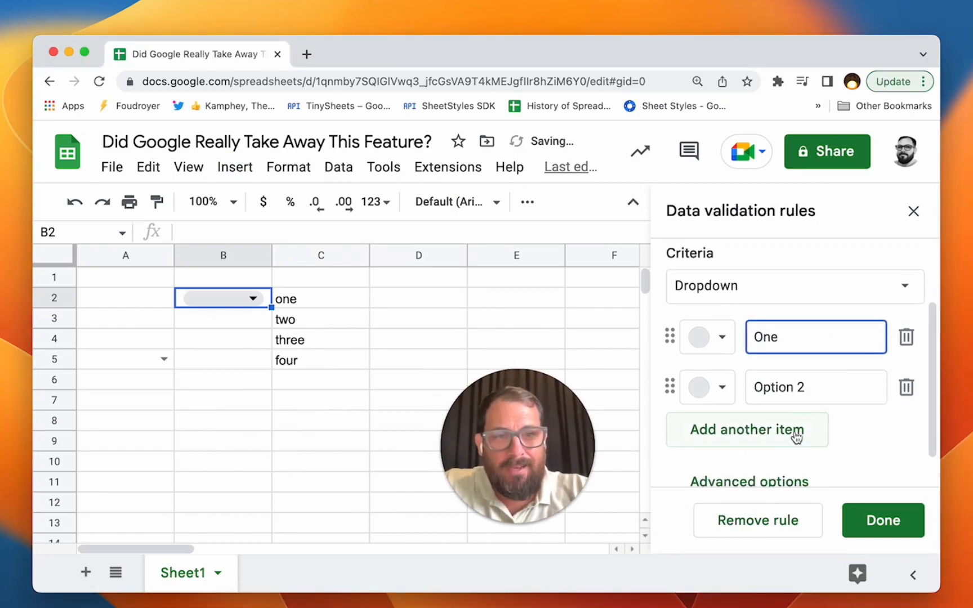
left_click(804, 387)
type("Two")
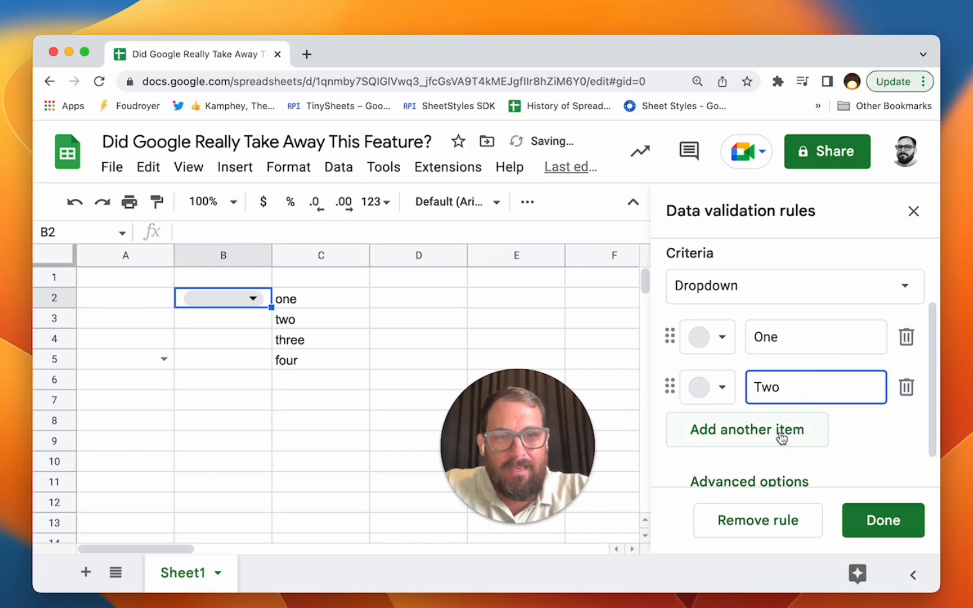
left_click(800, 428)
scroll(806, 406, "up", 2)
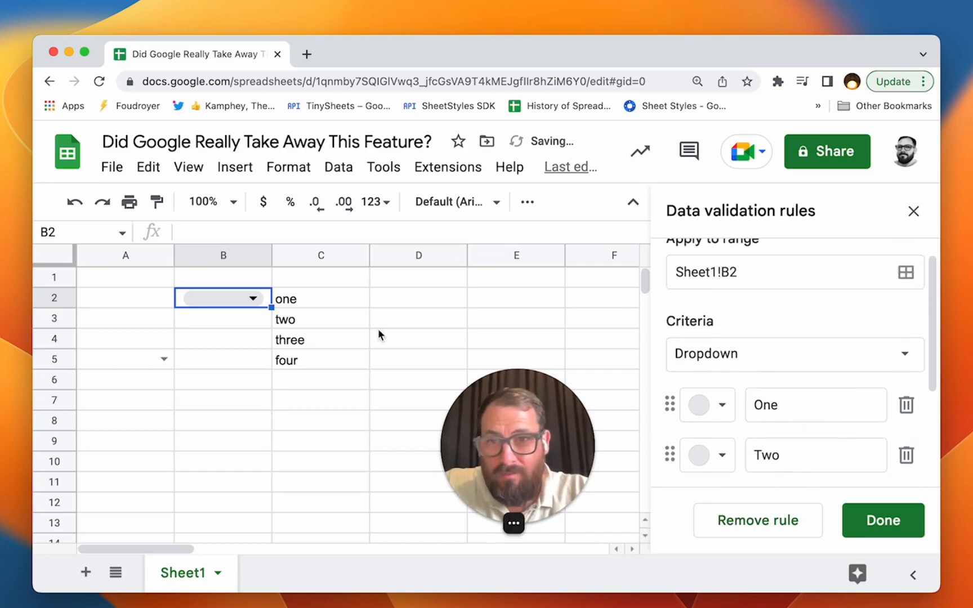
Step: Switch B2's rule to Dropdown (from a range), using the one-to-four list starting at Sheet1!C2, and save the rule
left_click(328, 300)
left_click_drag(326, 300, 329, 362)
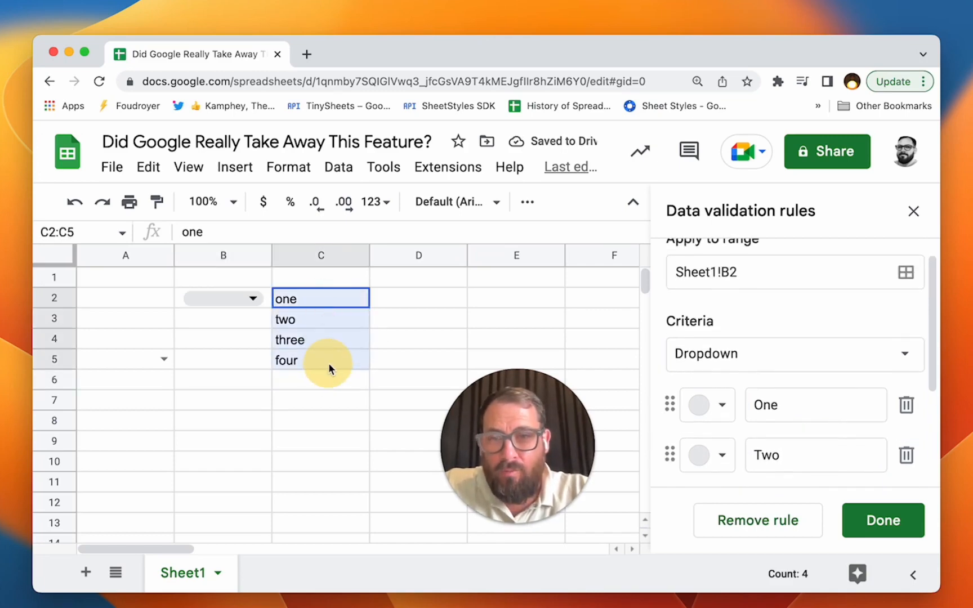
left_click(738, 358)
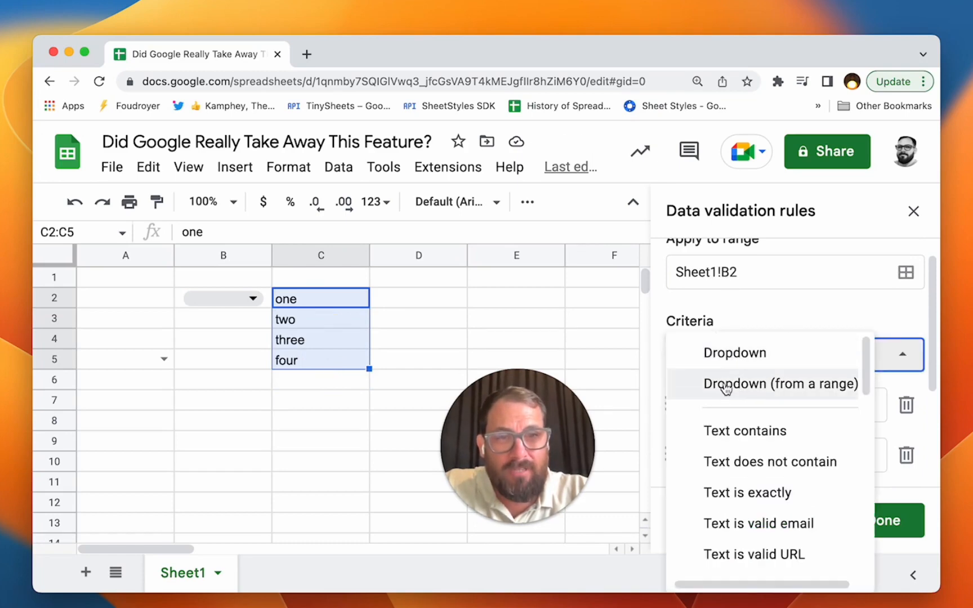
left_click(727, 385)
left_click(724, 406)
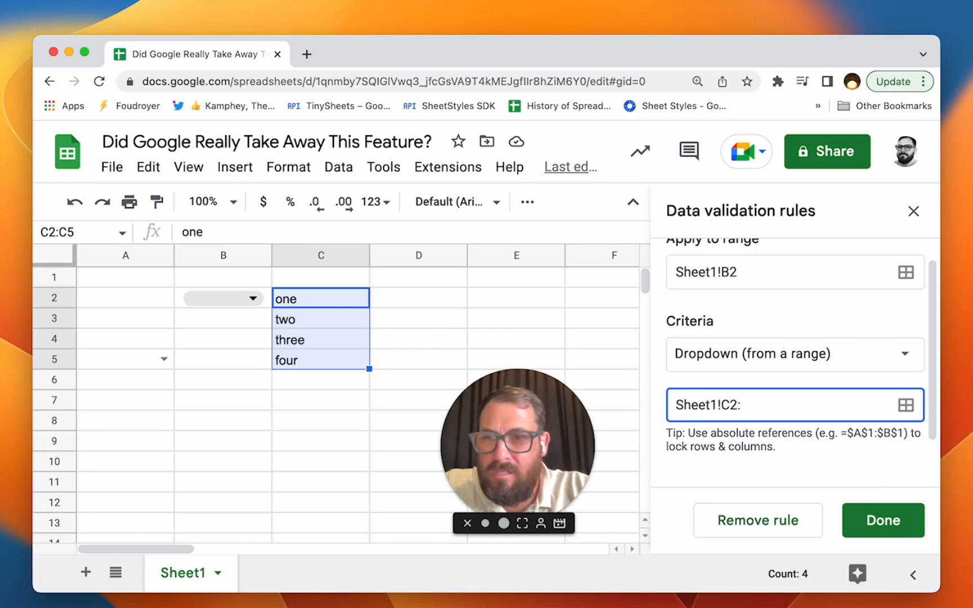
left_click(880, 522)
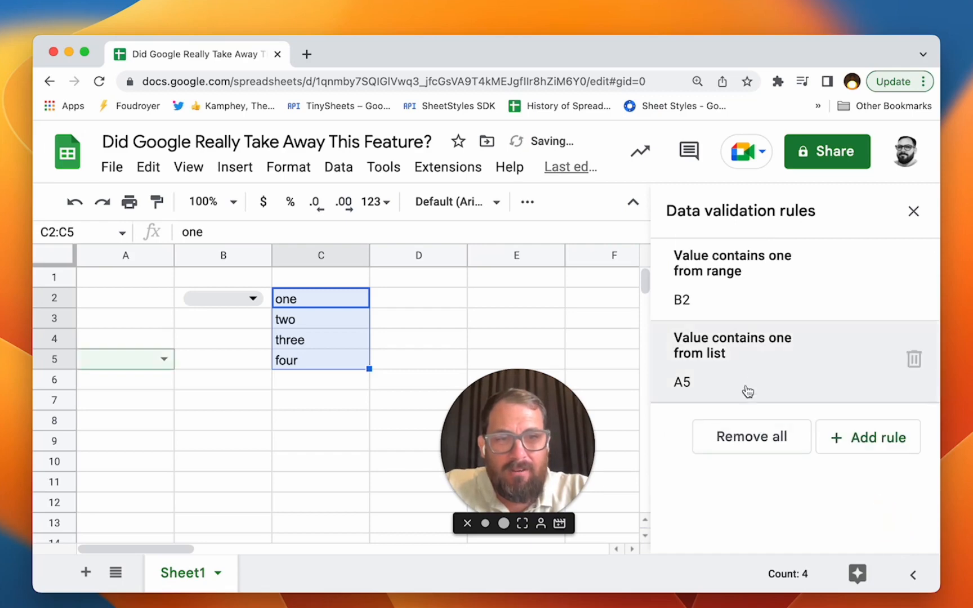
Step: Check the choices offered by B2's dropdown and open the validation rule for cell A5
left_click(253, 298)
left_click(795, 360)
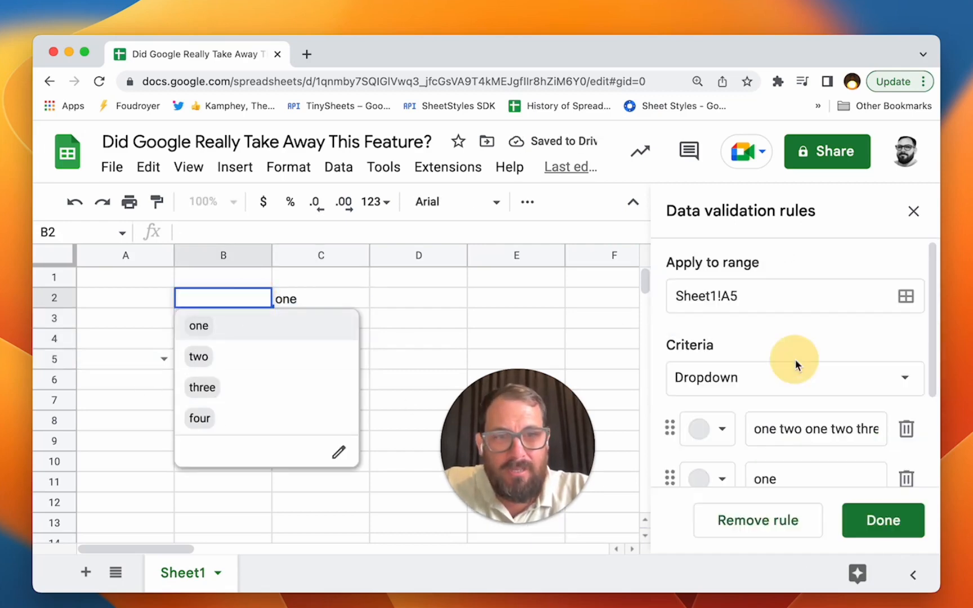
left_click(542, 297)
Step: Enter one,two,three,four in cell D2 and copy that text
left_click(398, 305)
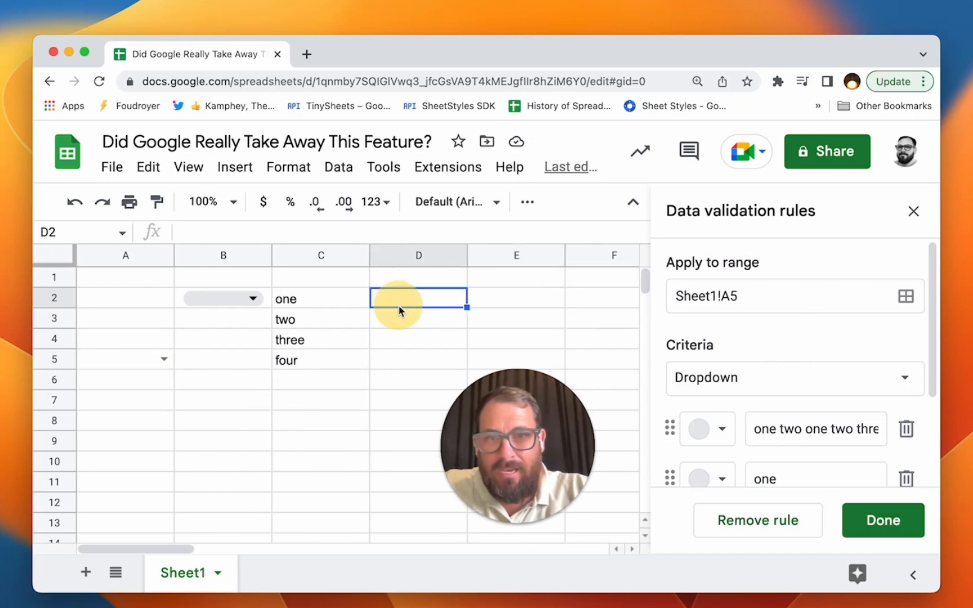
type("one,two,three,four")
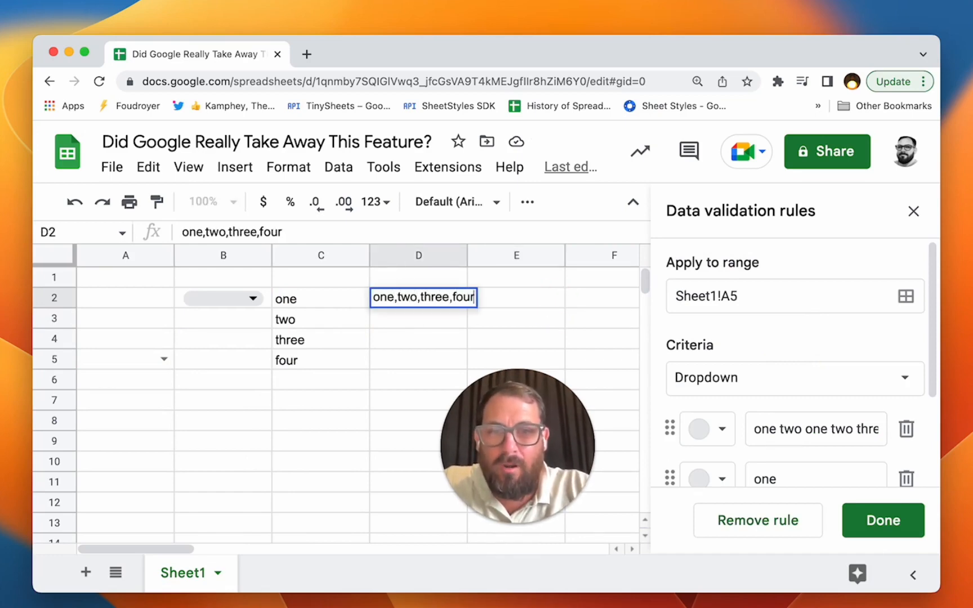
key("Return")
key("Up")
key("super+a")
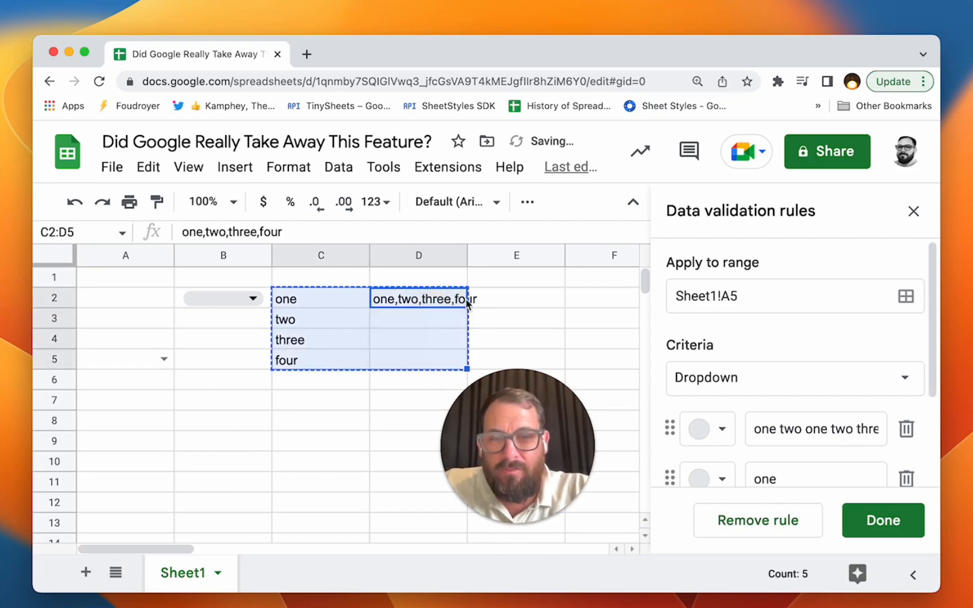
left_click(415, 305)
double_click(440, 302)
key("super+a")
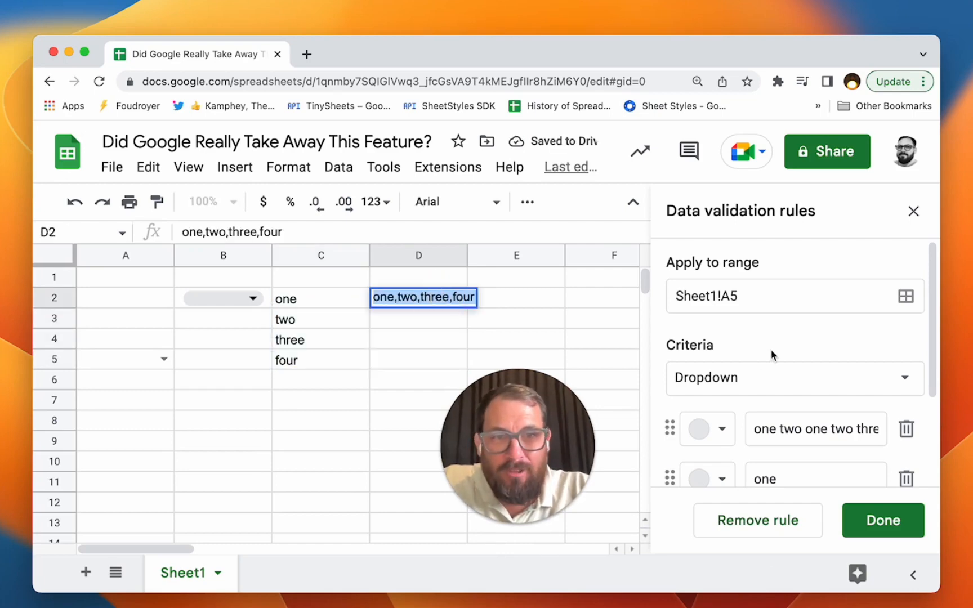
Step: Clear the value of the first dropdown option in the A5 rule
left_click(827, 391)
left_click(844, 356)
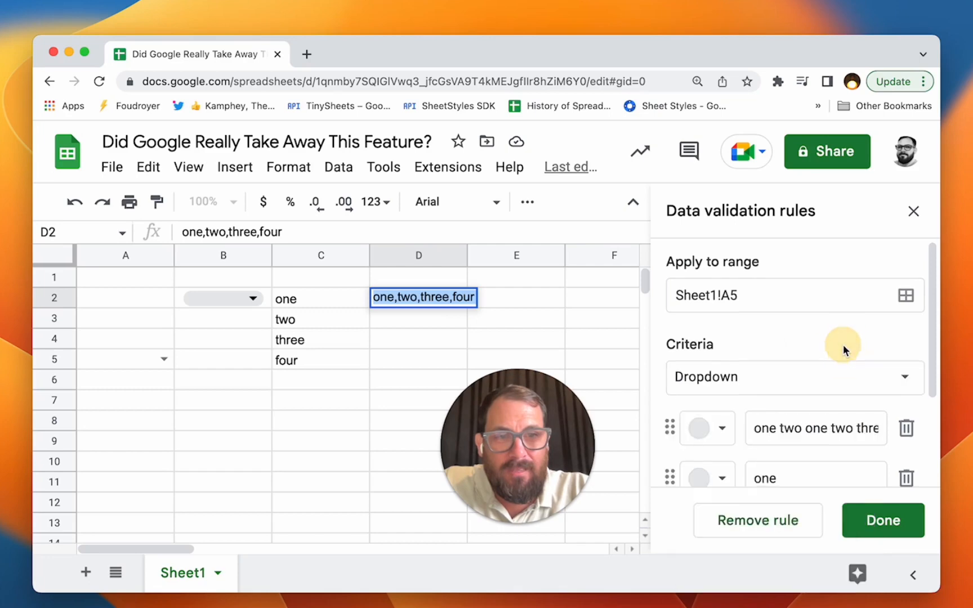
scroll(843, 345, "down", 2)
left_click(822, 358)
key("super+a")
key("BackSpace")
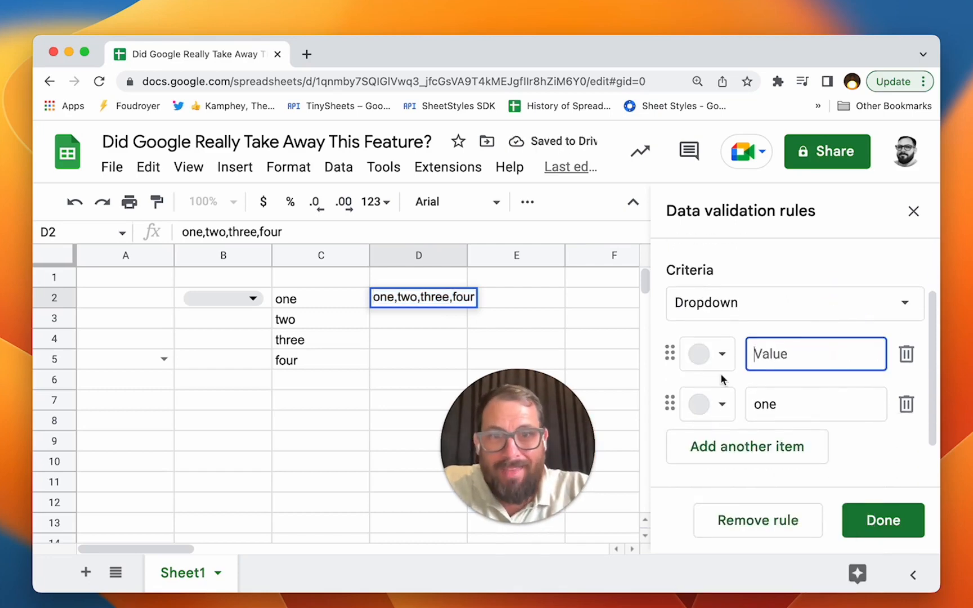
Step: Browse the available criteria types for the A5 rule, keeping Dropdown as the criterion
left_click(701, 303)
scroll(771, 482, "down", 6)
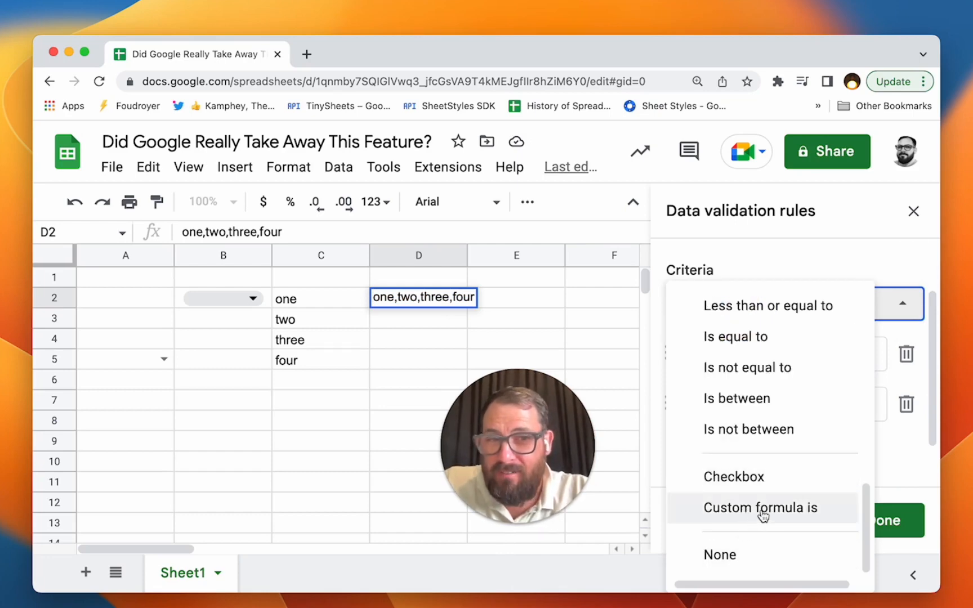
scroll(770, 450, "up", 6)
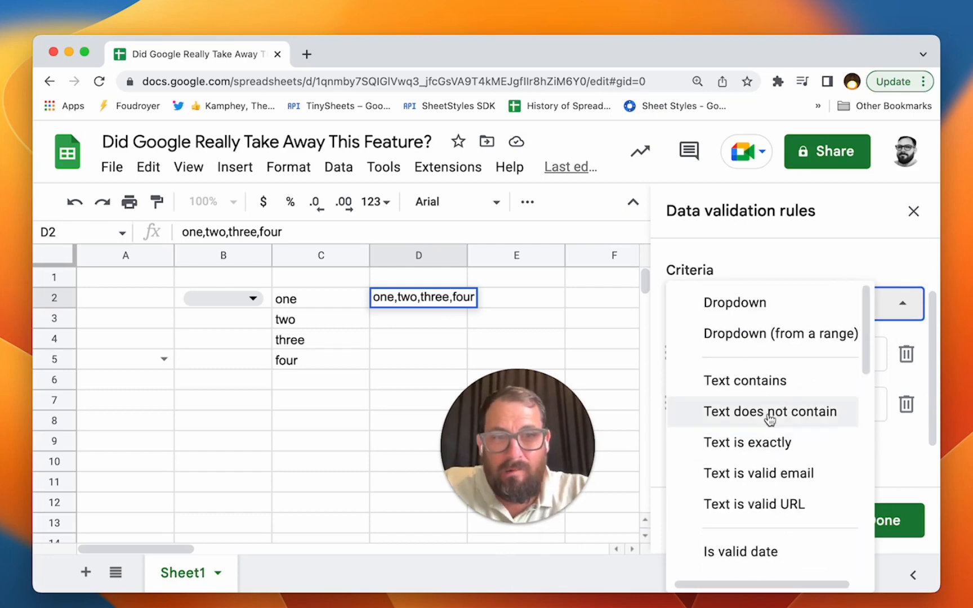
left_click(752, 304)
left_click(804, 355)
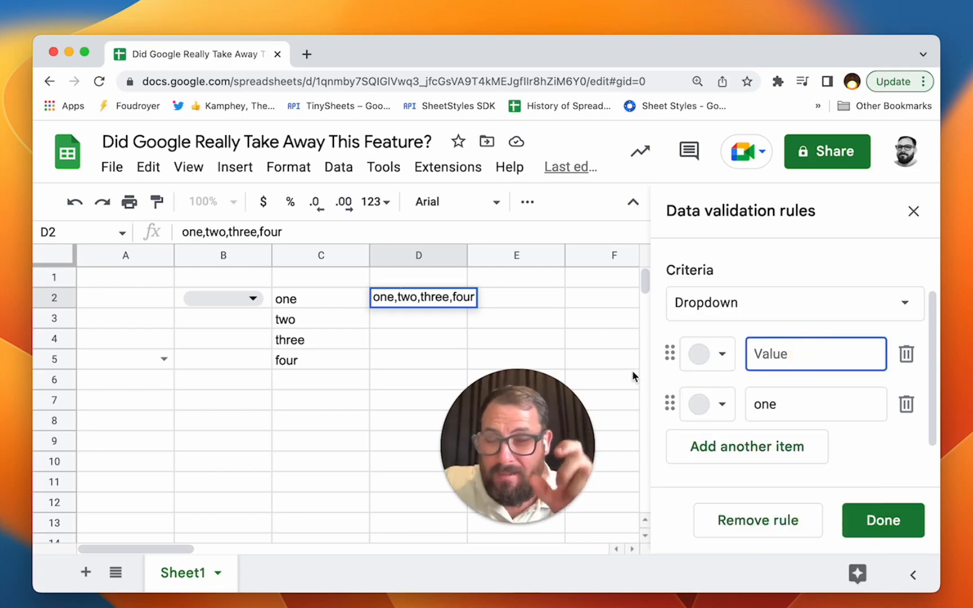
Step: Paste the comma-separated text one,two,three,four into the A5 rule's first dropdown option
type("one,two,three,four")
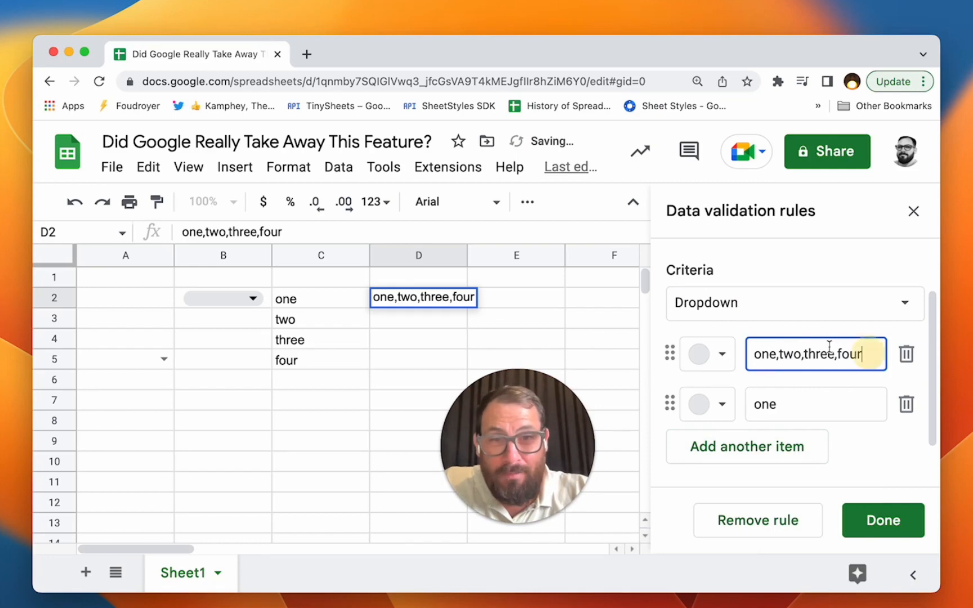
key("super+a")
key("super+c")
key("BackSpace")
key("super+v")
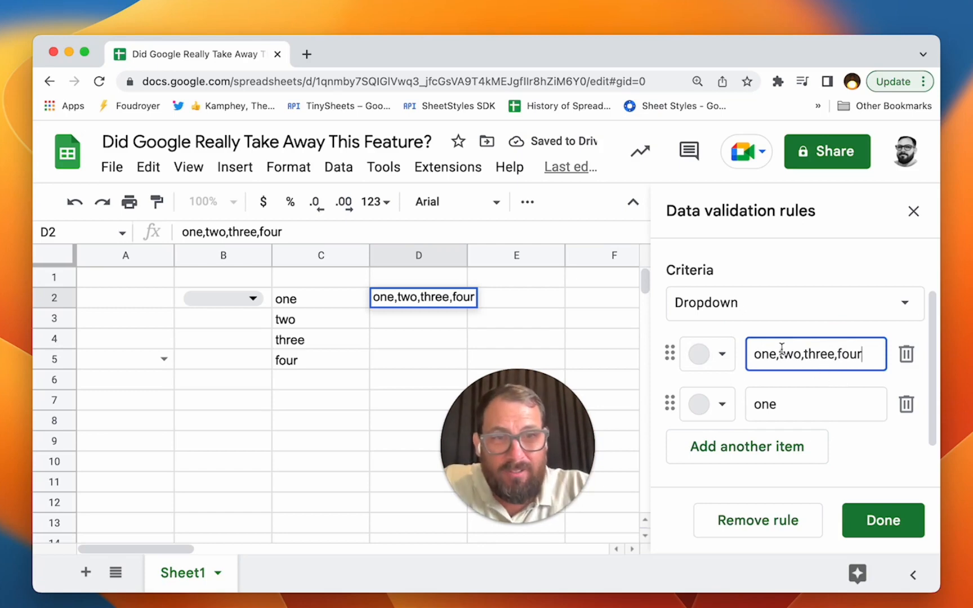
Step: Set the A5 dropdown's options to one and two, and add a third option, three
left_click_drag(781, 352, 863, 354)
key("BackSpace")
key("BackSpace")
left_click(843, 404)
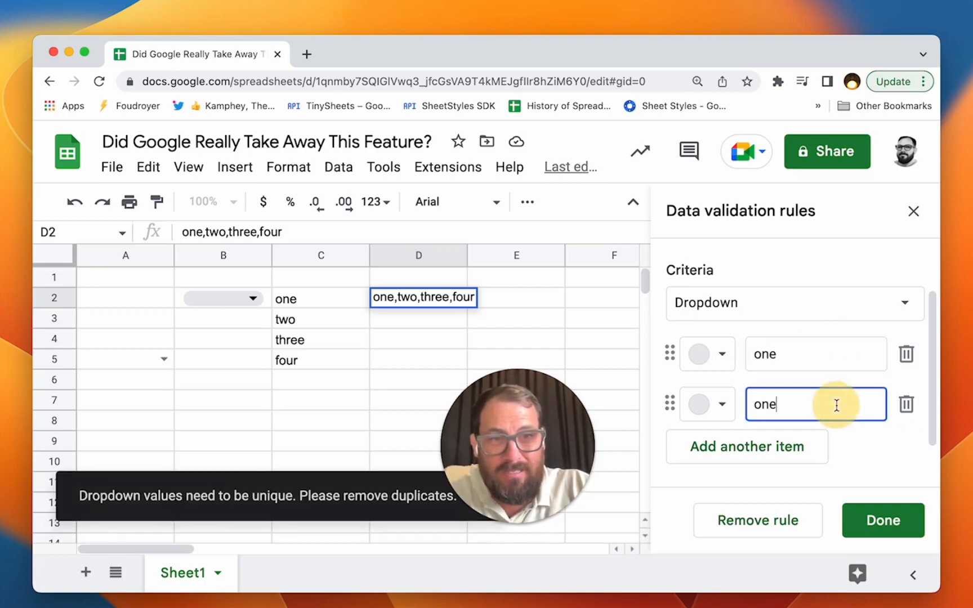
key("BackSpace")
key("BackSpace")
key("BackSpace")
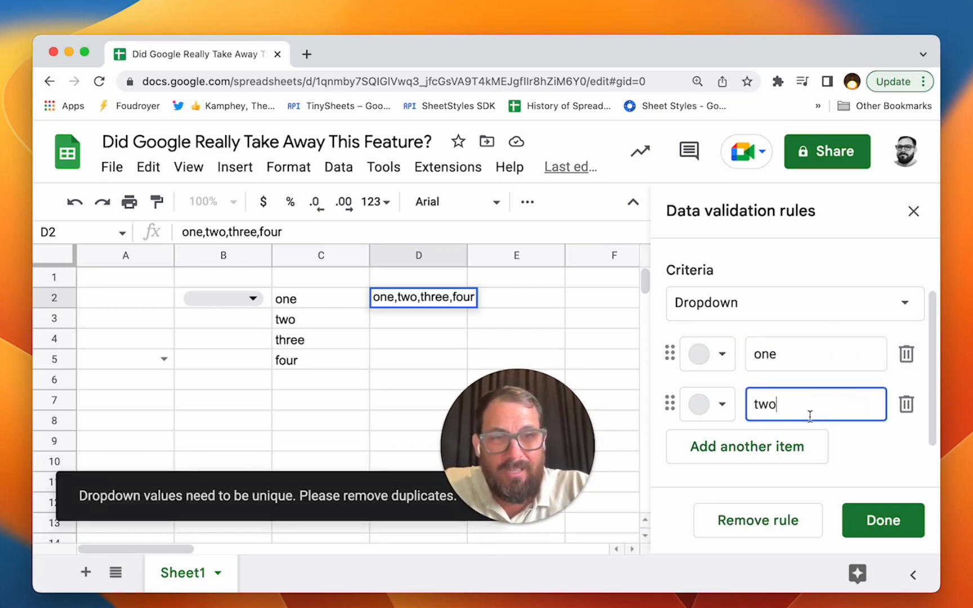
left_click(754, 450)
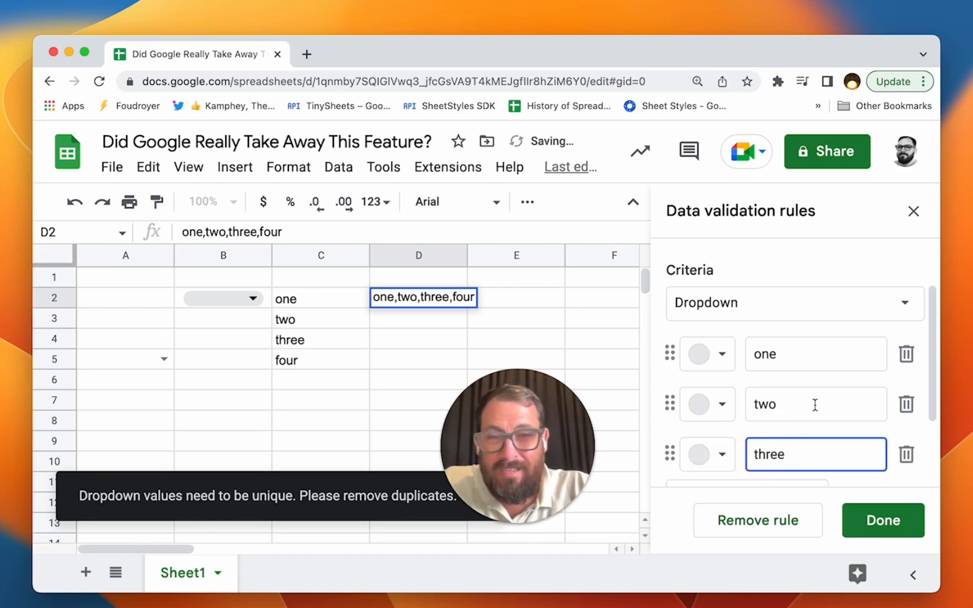
Step: Copy the comma-separated text in D2 and add a new blank sheet
triple_click(421, 293)
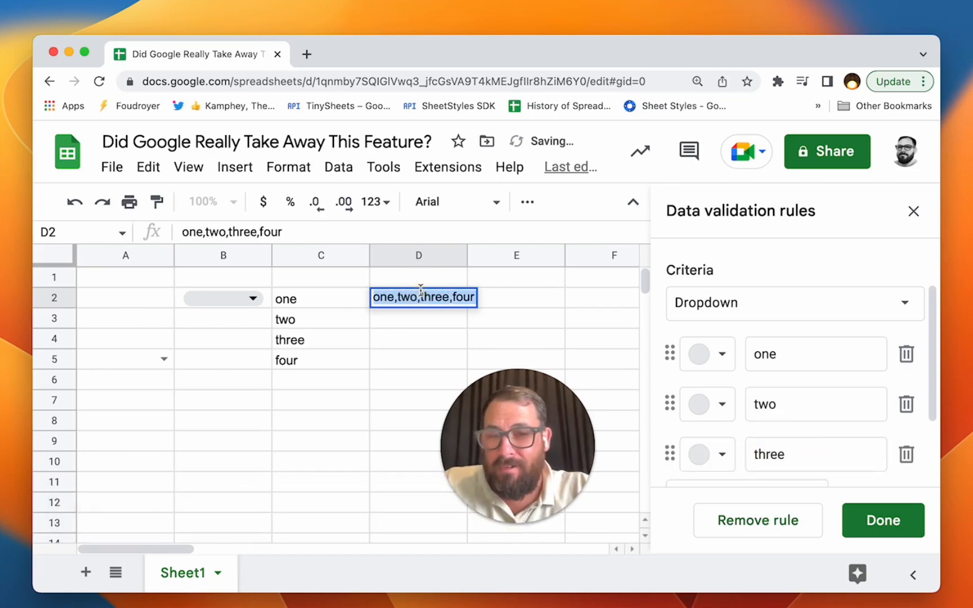
key("super+x")
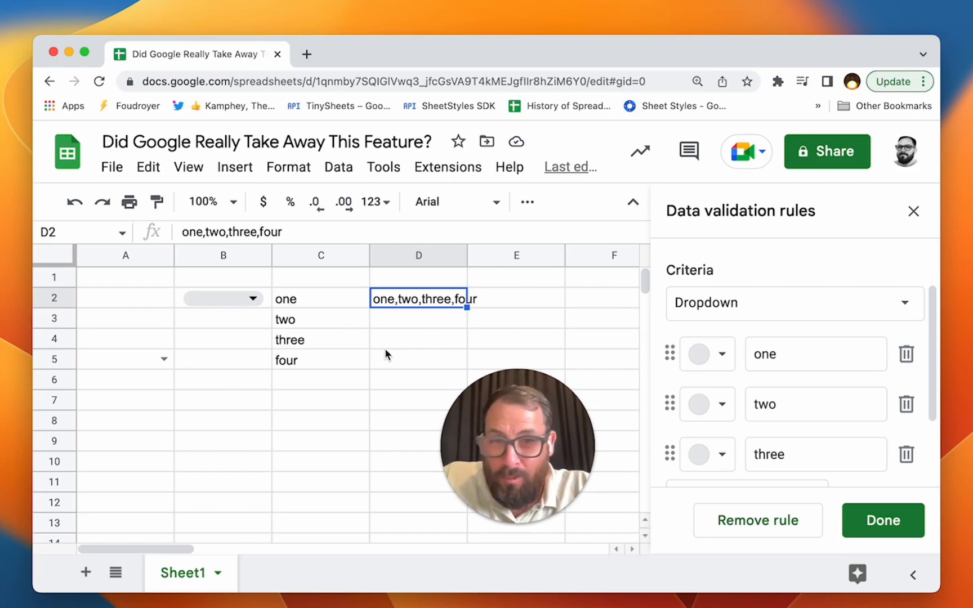
left_click(86, 573)
left_click(193, 285)
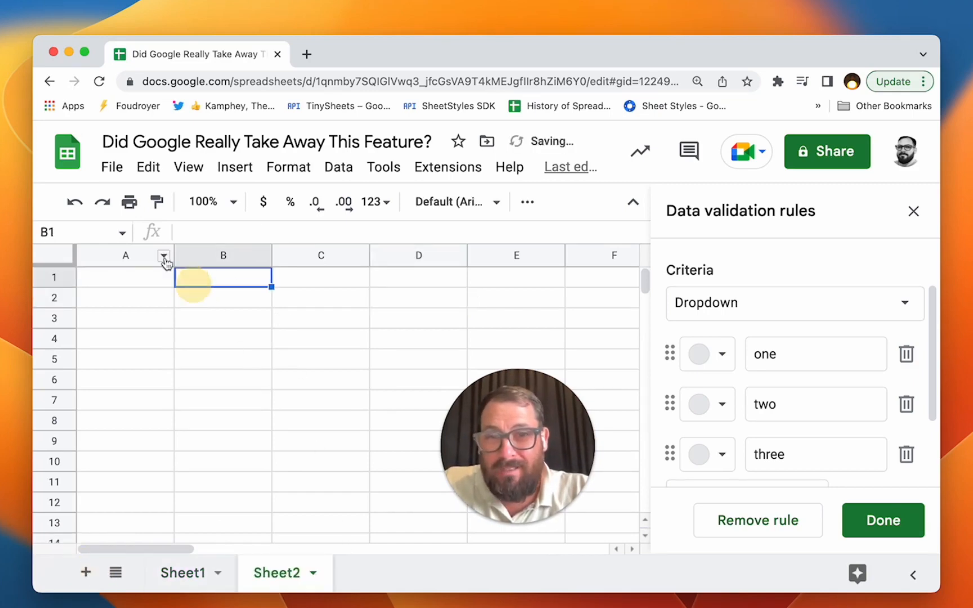
Step: Create a one-column sheet with the Tiny Sheets add-on
left_click(445, 167)
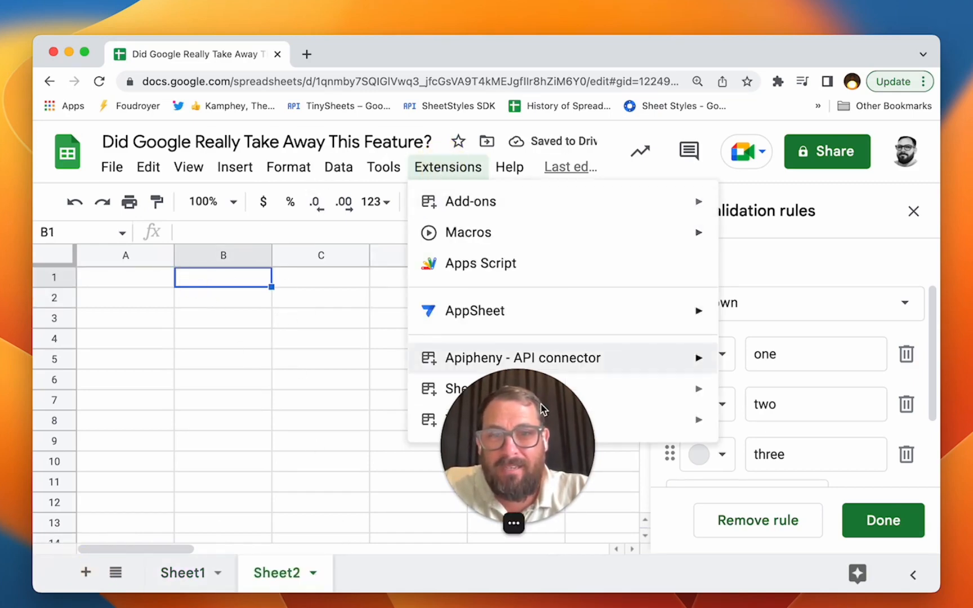
left_click_drag(543, 409, 802, 410)
left_click(462, 172)
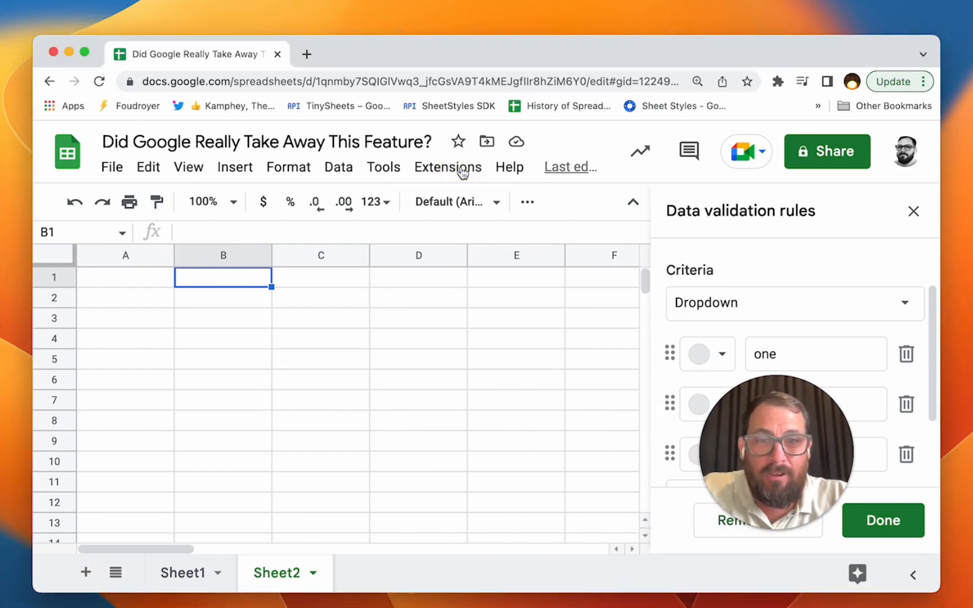
left_click(448, 166)
mouse_move(489, 427)
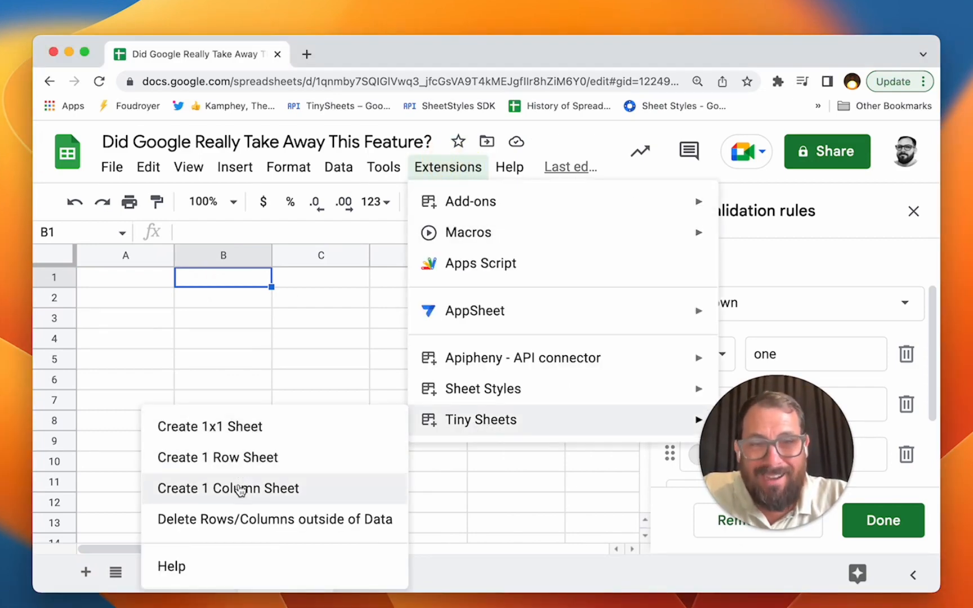
left_click(265, 488)
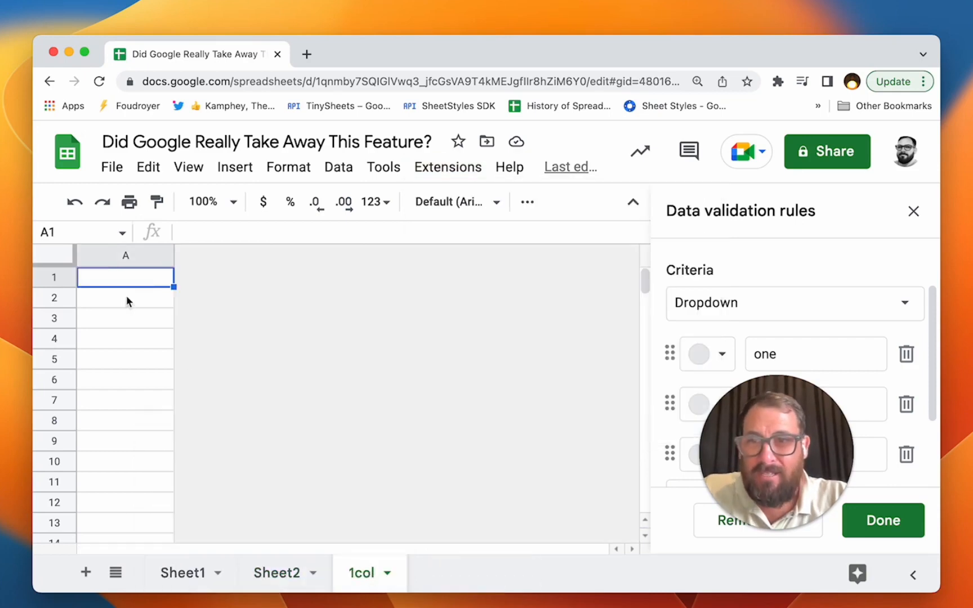
Step: Paste the copied comma-separated list into A1 of the one-column sheet and write =split(A1,",",TRUE) in A2
left_click(132, 280)
key("cmd+v")
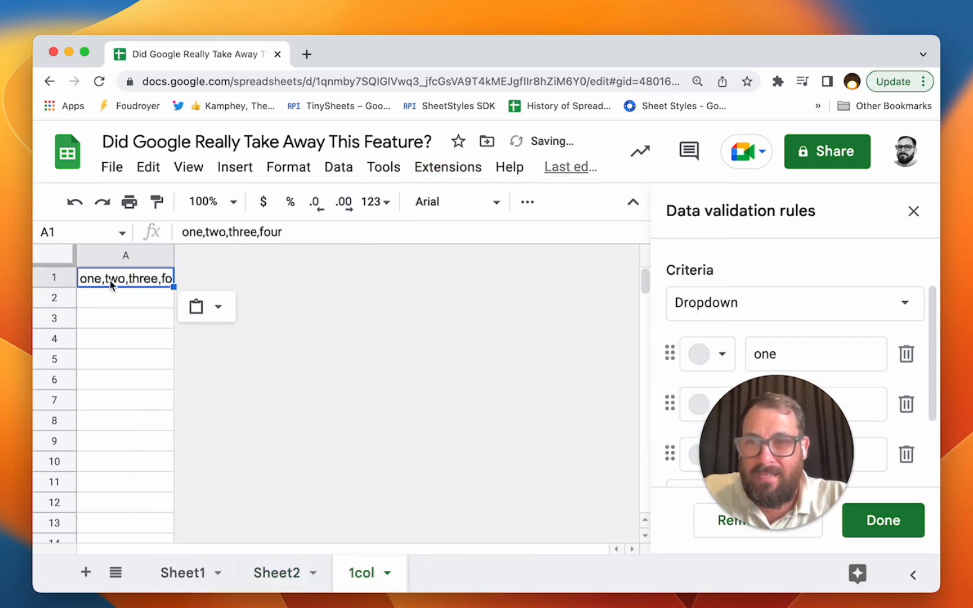
left_click(117, 304)
type("=split(")
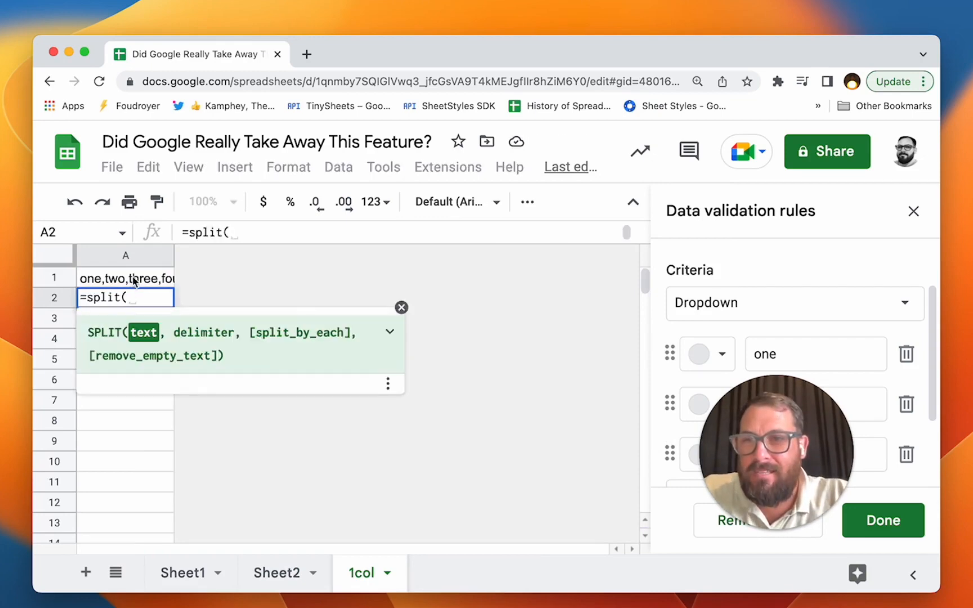
left_click(134, 282)
type(",\",")
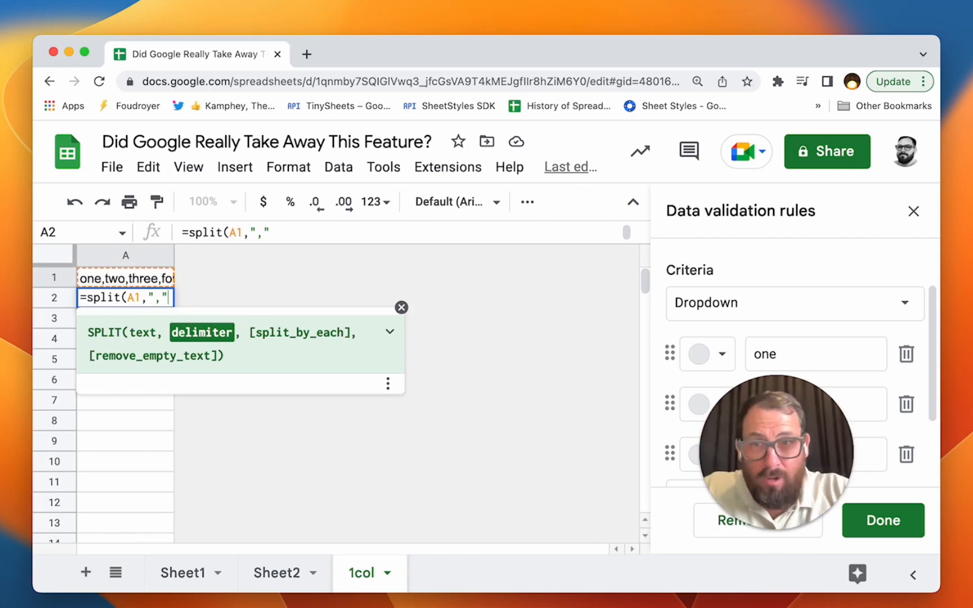
type("\"")
type(",TU")
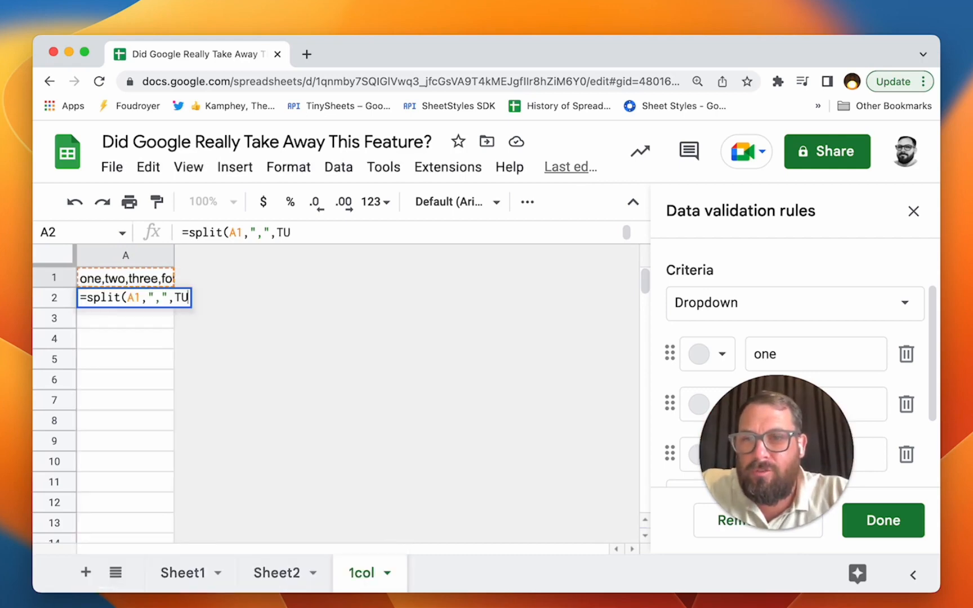
key("BackSpace")
type("RUE)")
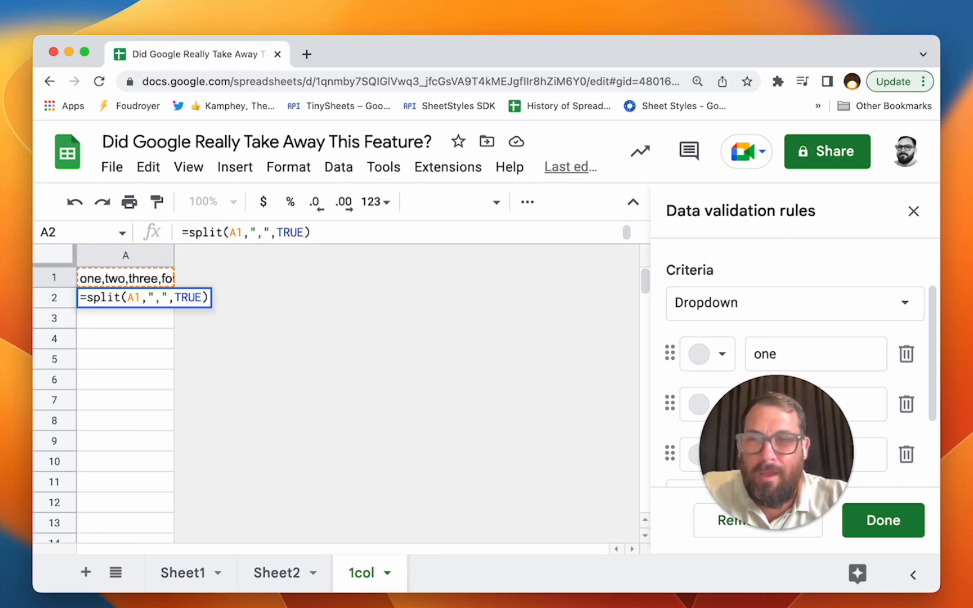
Step: Wrap the split formula in A2 with TRANSPOSE so it reads =transpose(split(A1,",",TRUE)), and enter it
type("transpose(")
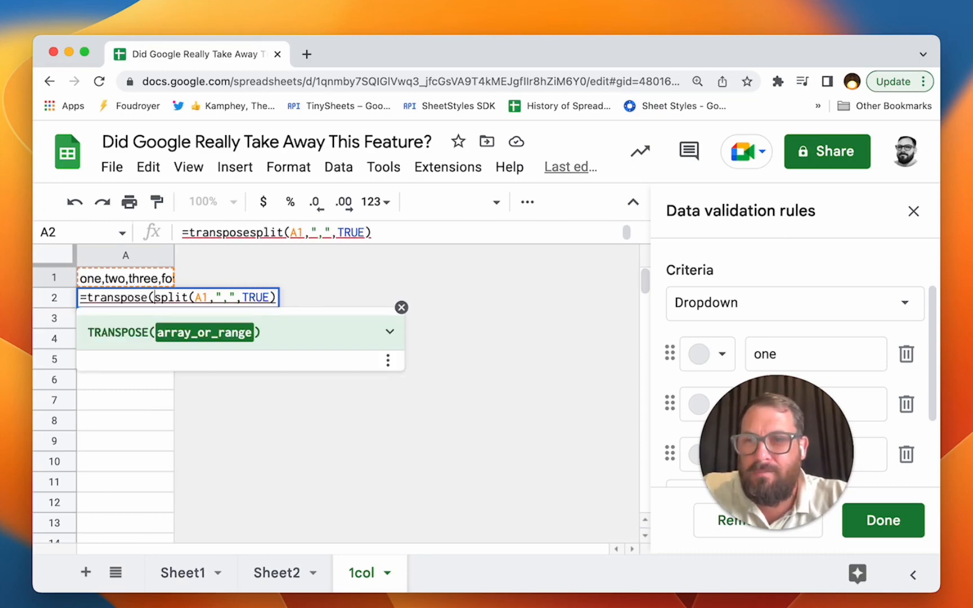
key("super+Right")
type(")")
key("Return")
key("Up")
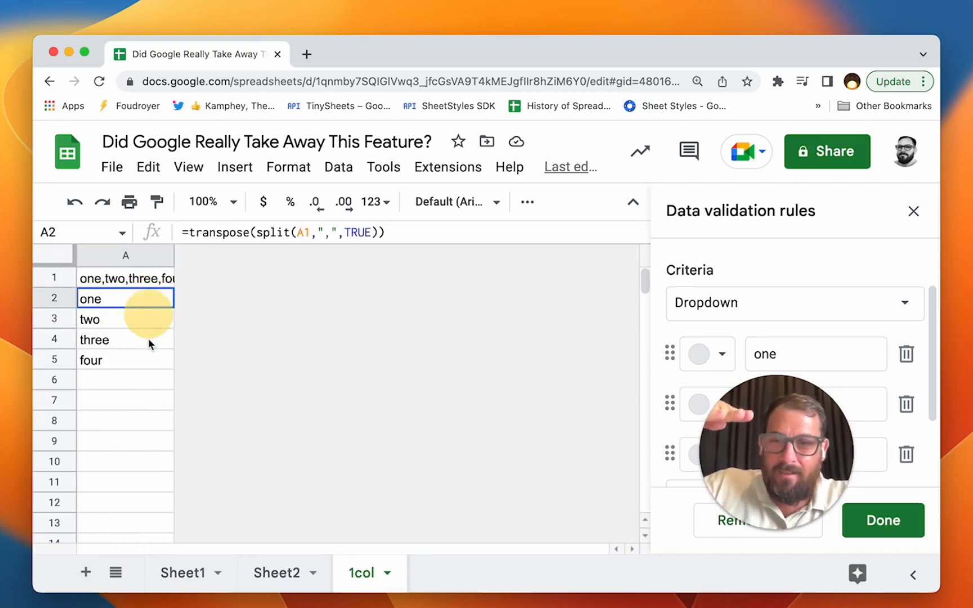
Step: Replace the formula output in A2:A6 with its plain values
left_click(140, 376, "shift")
key("Up")
left_click(136, 297)
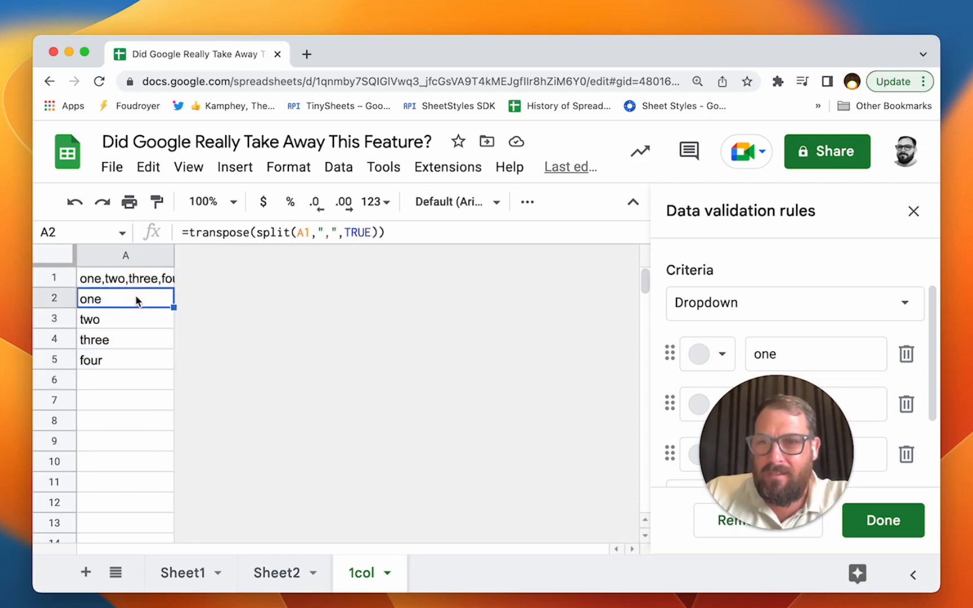
left_click(136, 388, "shift")
key("ctrl+c")
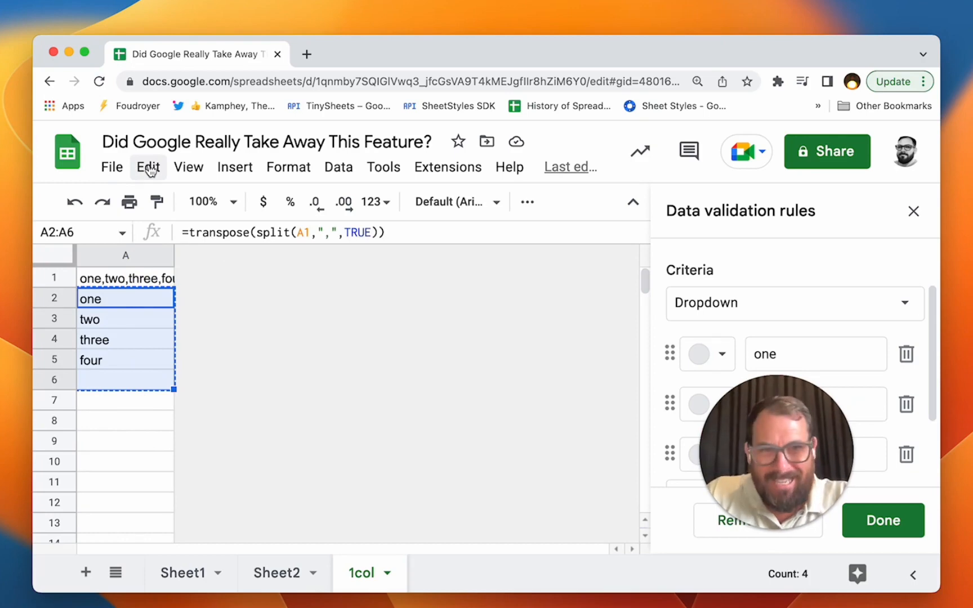
key("ctrl+shift+v")
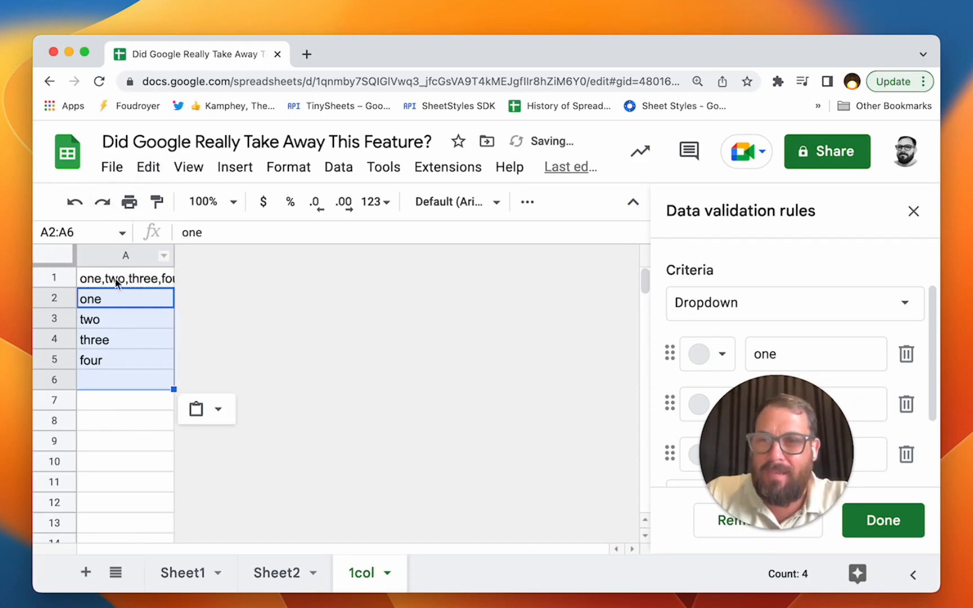
Step: Clear the comma-separated source text from A1, keeping the list values beneath it
left_click(97, 277)
left_click(118, 293)
left_click_drag(118, 326, 109, 363)
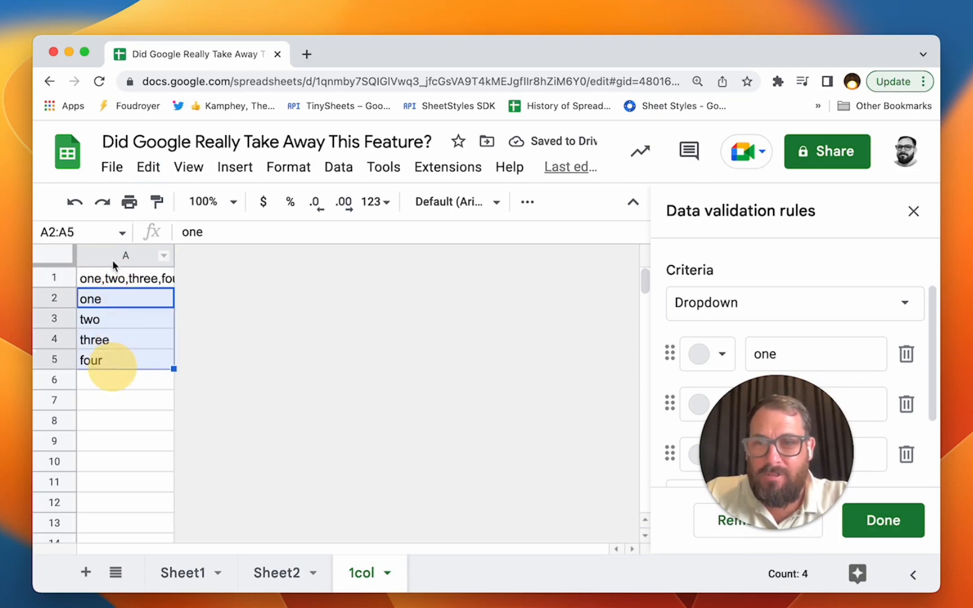
left_click(110, 278)
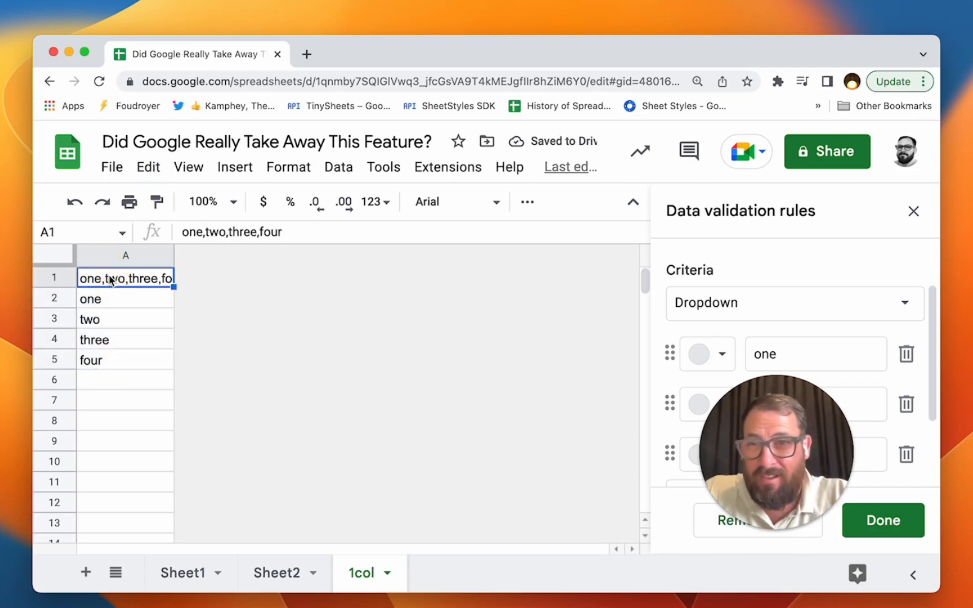
key("Delete")
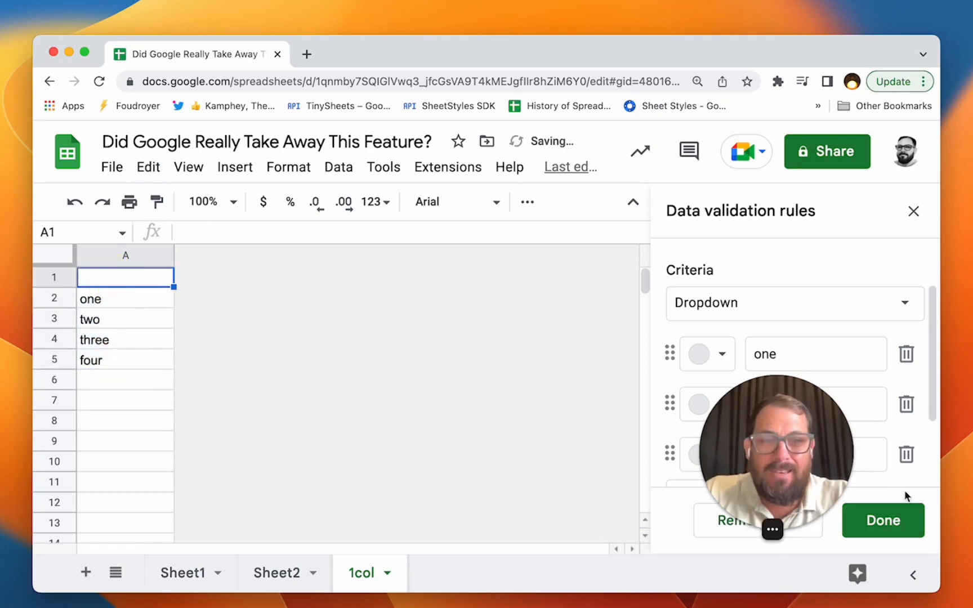
Step: Rename the 1col sheet as dropdown
left_click_drag(771, 435, 502, 383)
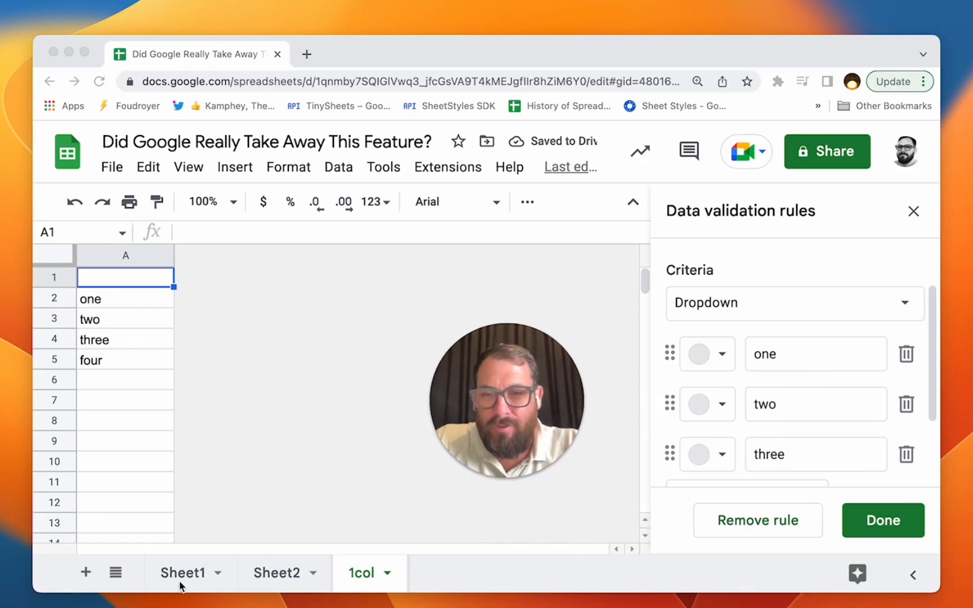
double_click(358, 572)
type("dropdown")
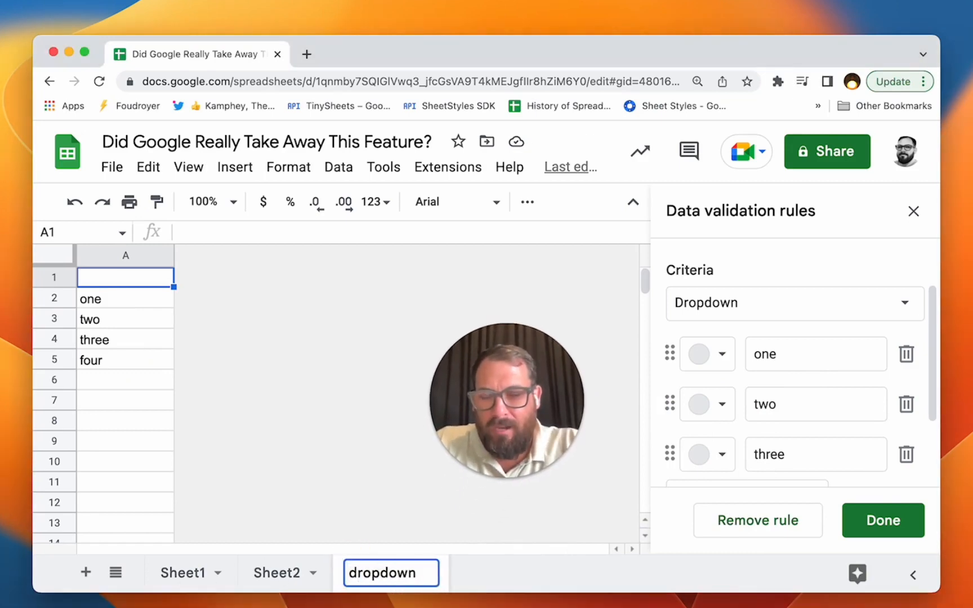
key("Return")
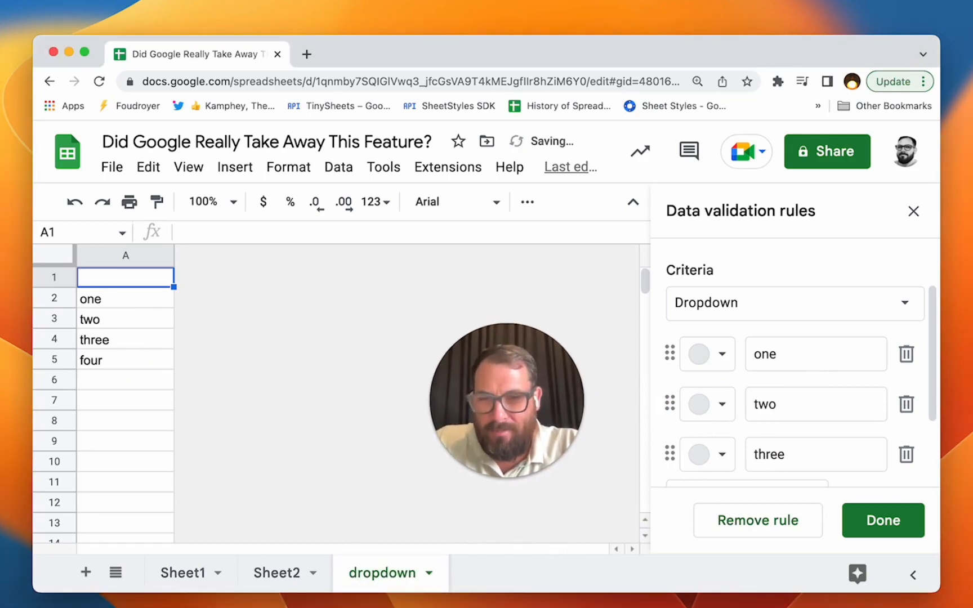
Step: Clear the contents of A2:D6 on Sheet1
left_click(192, 576)
left_click_drag(125, 297, 385, 391)
key("Delete")
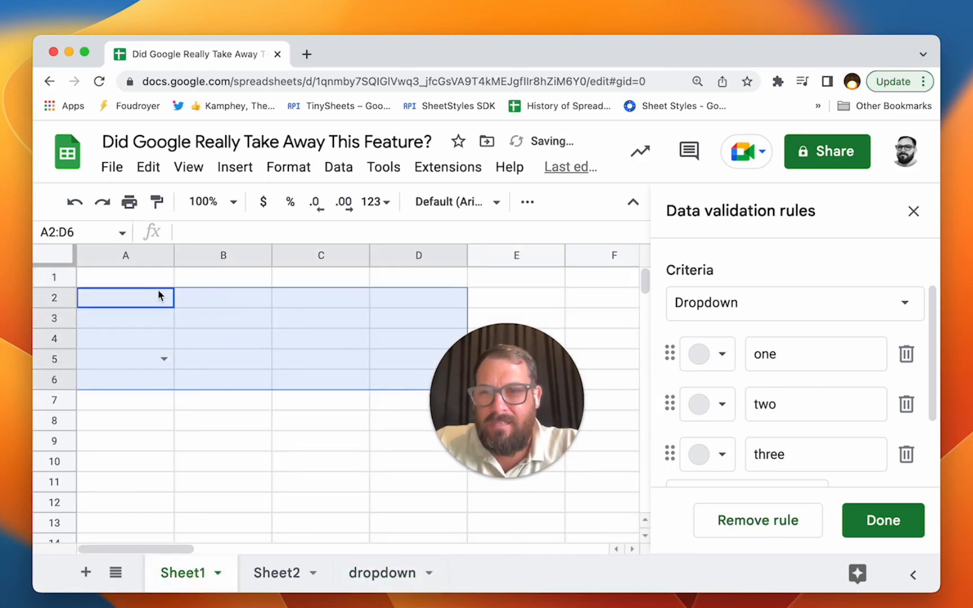
Step: Finish editing the A5 validation rule and insert a new dropdown in cell A1 of Sheet1
left_click(152, 285)
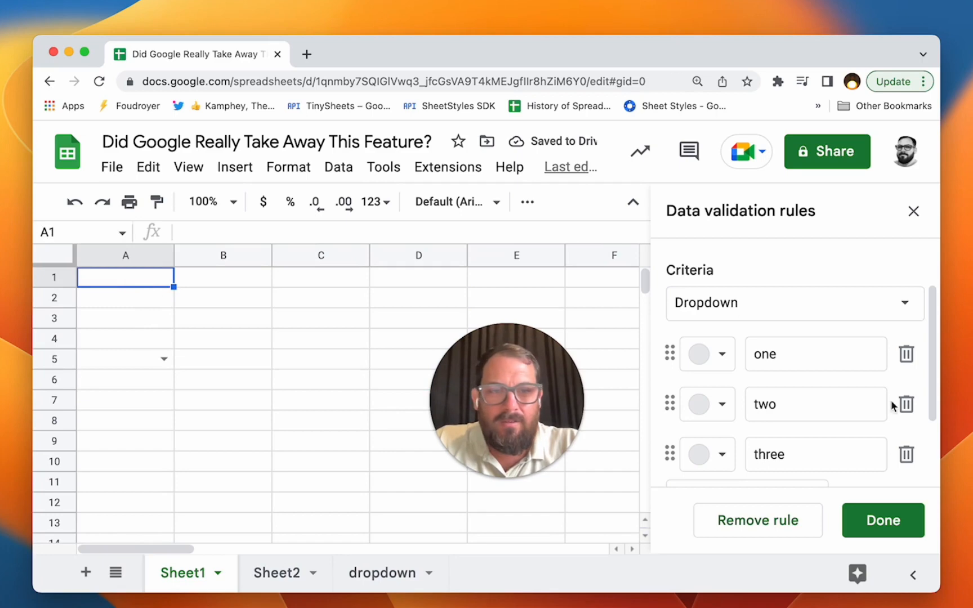
left_click(870, 518)
left_click(248, 168)
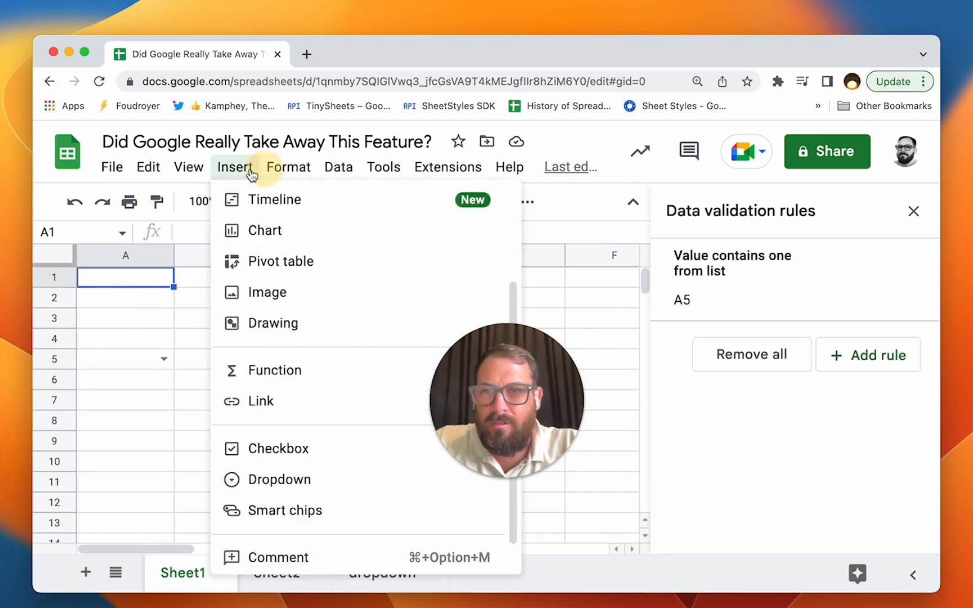
left_click(264, 482)
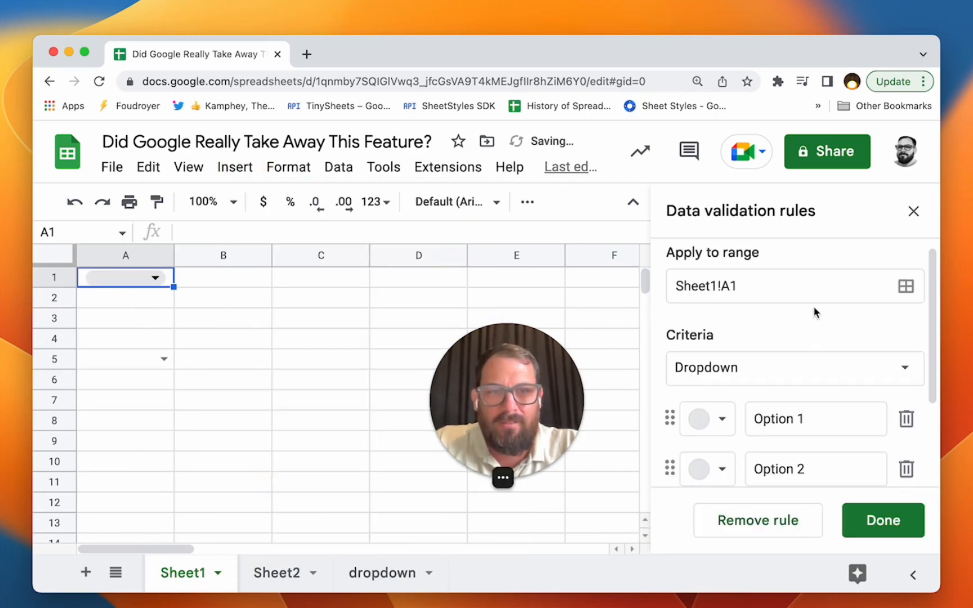
Step: Set the A1 rule's criteria to Dropdown (from a range) with the source range dropdown!A:A
scroll(783, 381, "down", 1)
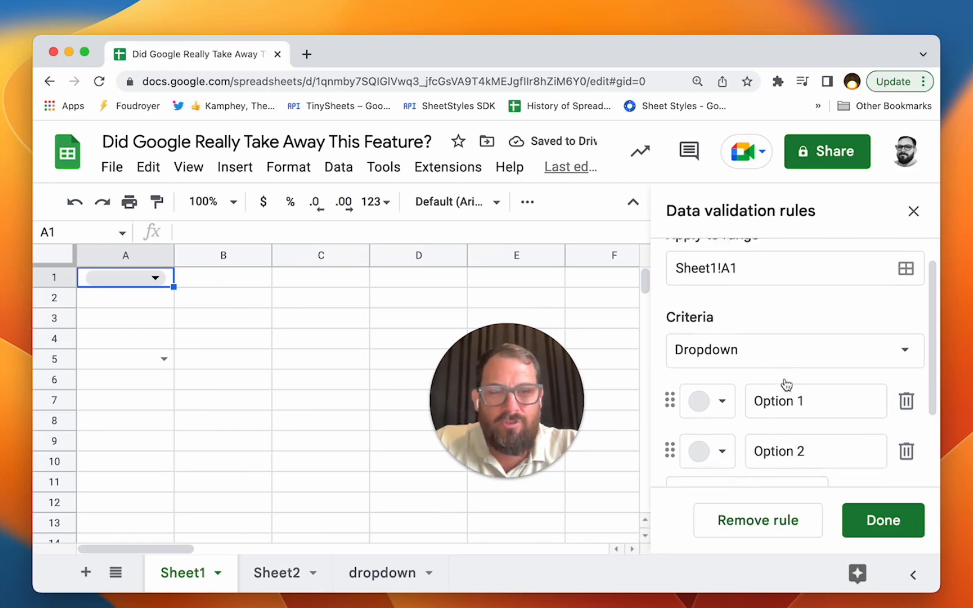
left_click(800, 355)
left_click(801, 349)
left_click(786, 365)
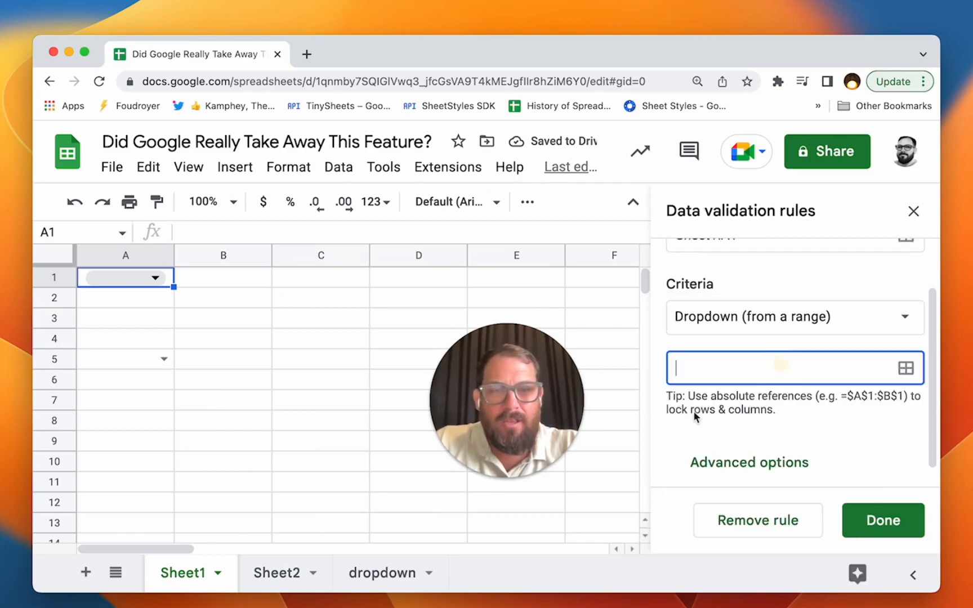
type("dropdodwn")
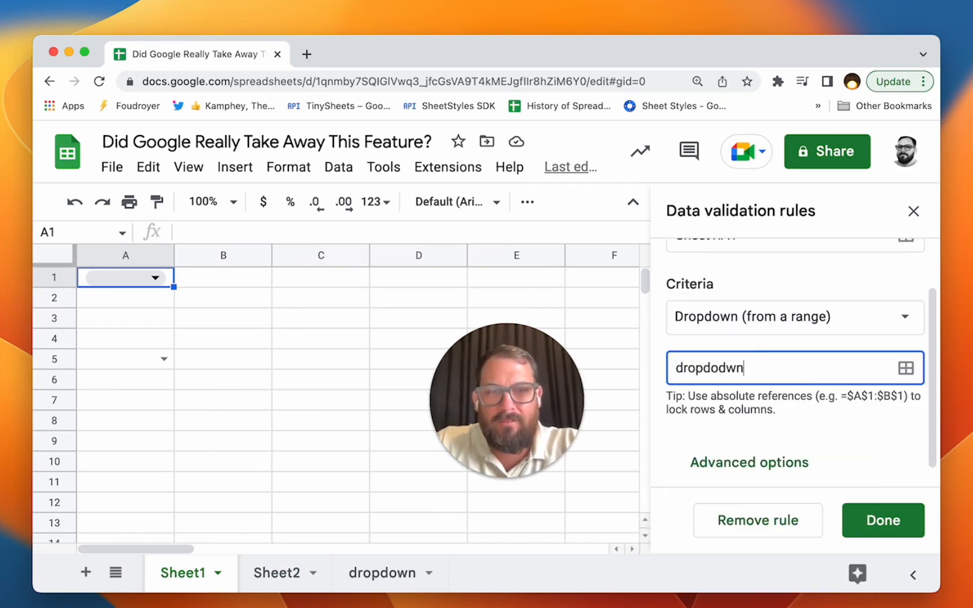
key("BackSpace")
key("BackSpace")
key("BackSpace")
type("wn!A:A")
scroll(863, 413, "down", 1)
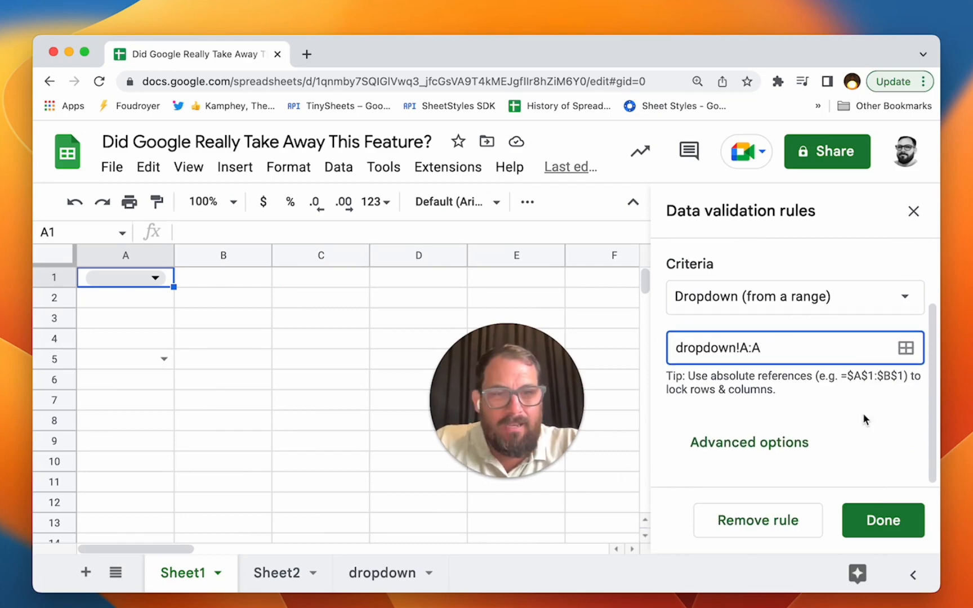
Step: Review the options loaded from the range in the A1 rule and compare them with the choices in A5's dropdown
scroll(772, 400, "down", 3)
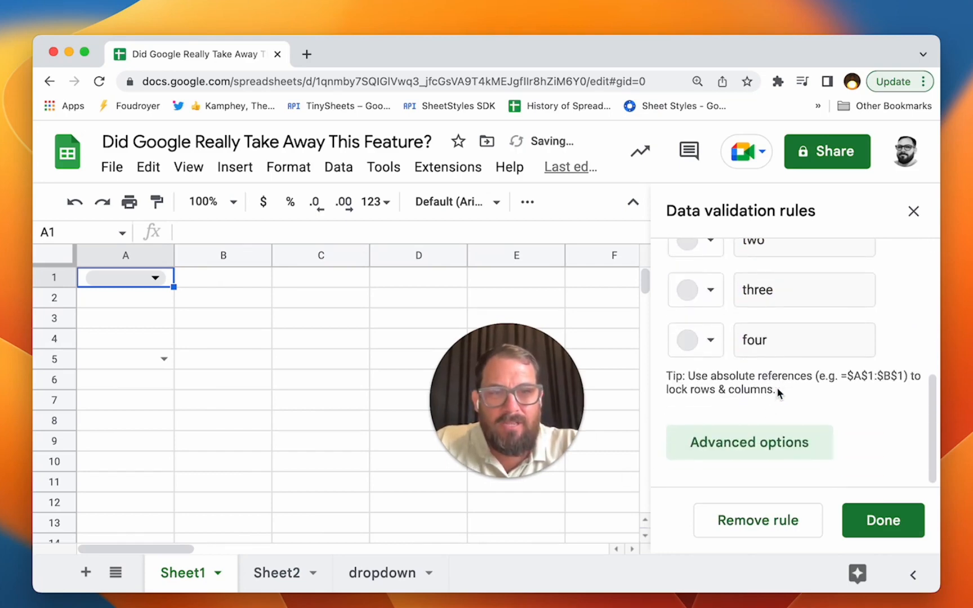
scroll(776, 387, "up", 5)
scroll(793, 345, "down", 3)
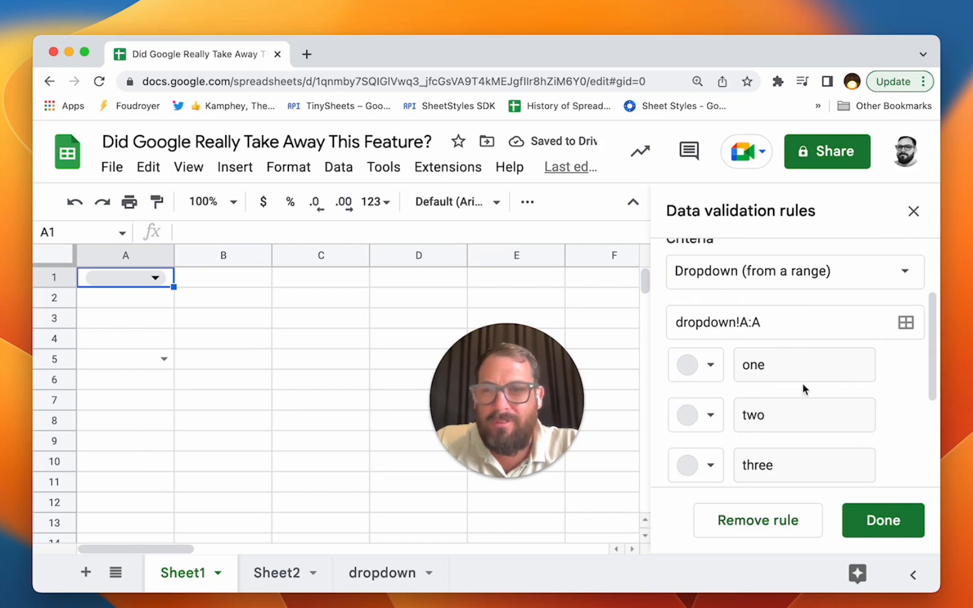
scroll(811, 431, "down", 3)
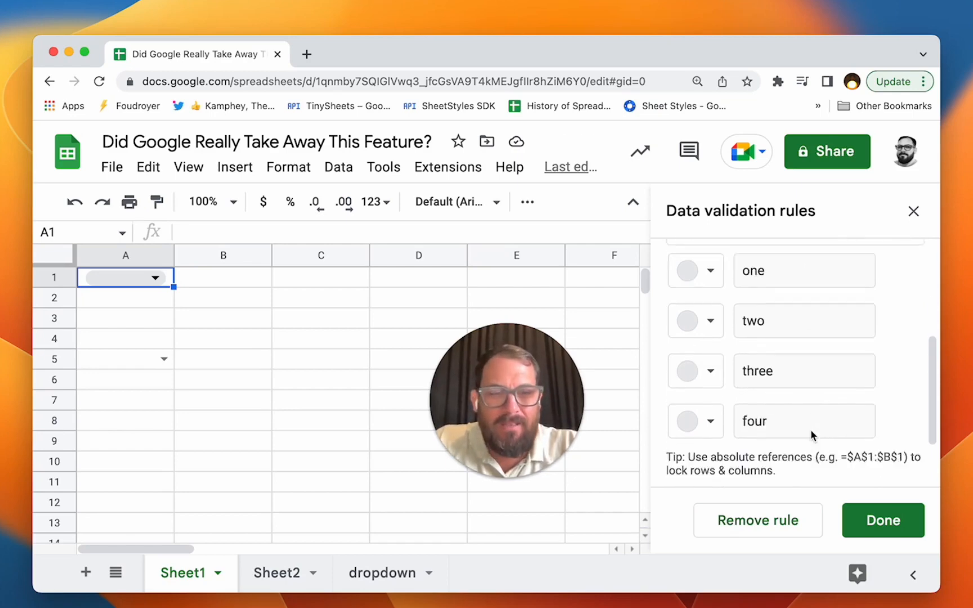
scroll(811, 429, "down", 2)
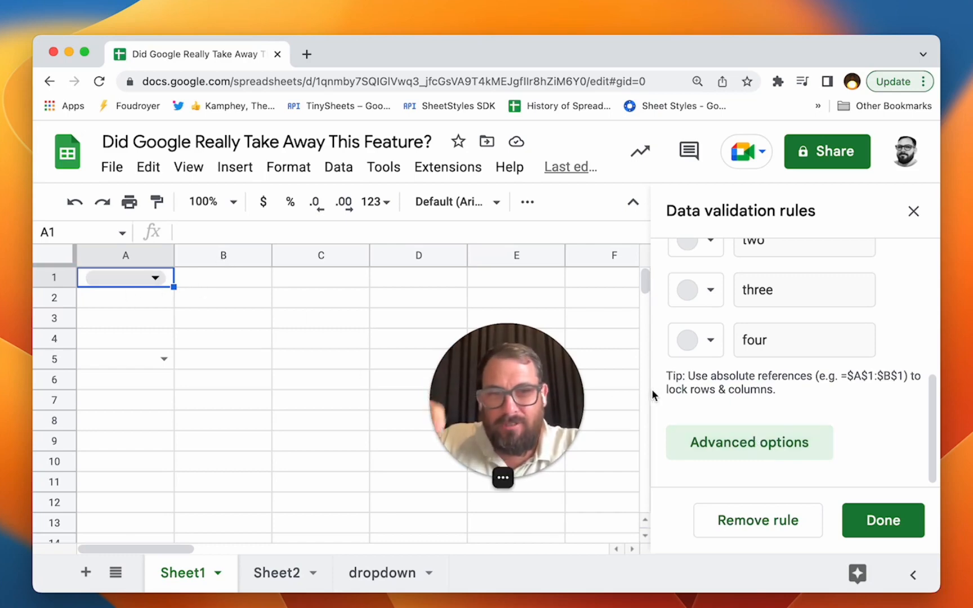
left_click(165, 365)
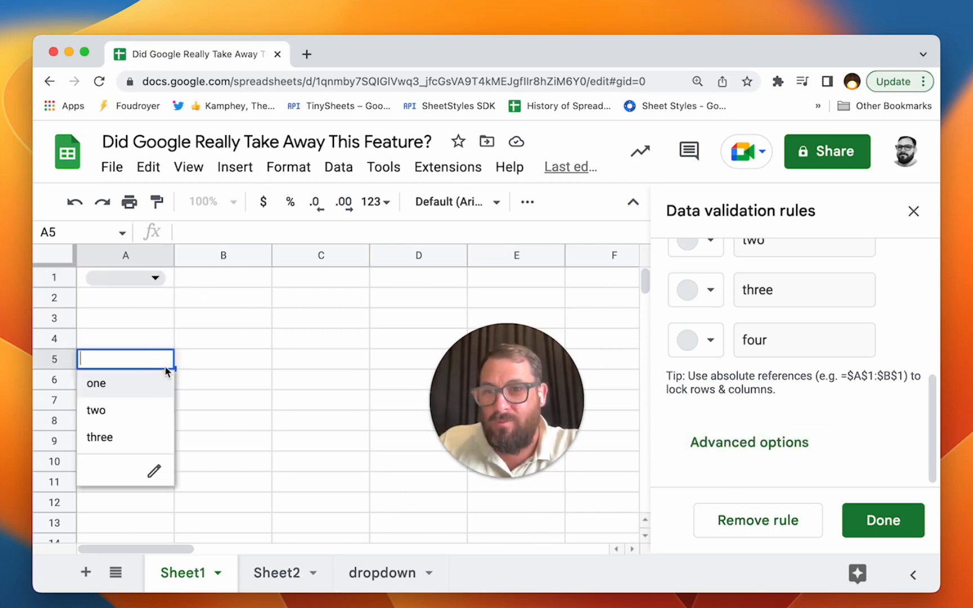
left_click(180, 353)
left_click(170, 279)
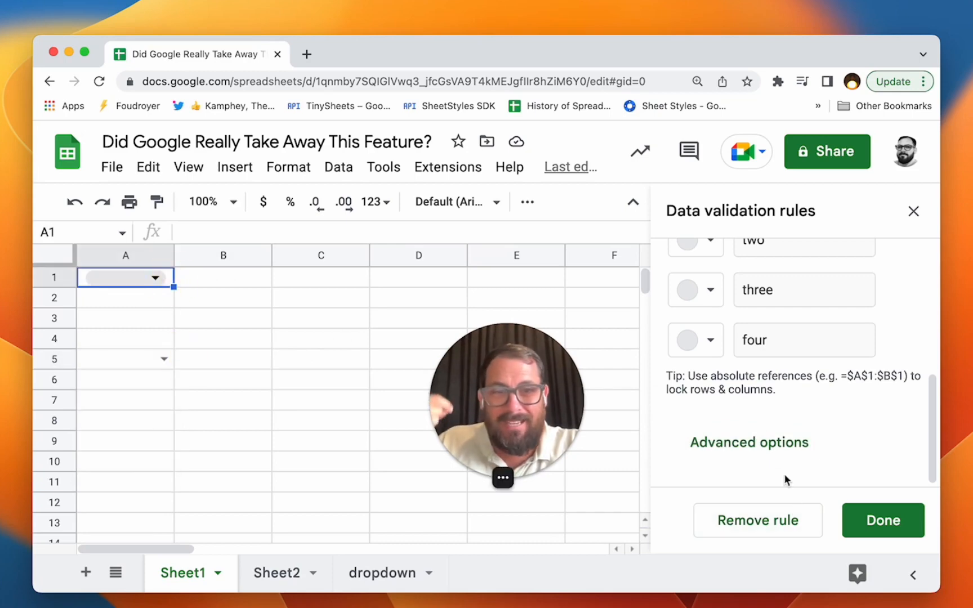
Step: Expand the A1 rule's advanced options and set its display style to Arrow
left_click(778, 446)
scroll(780, 445, "down", 3)
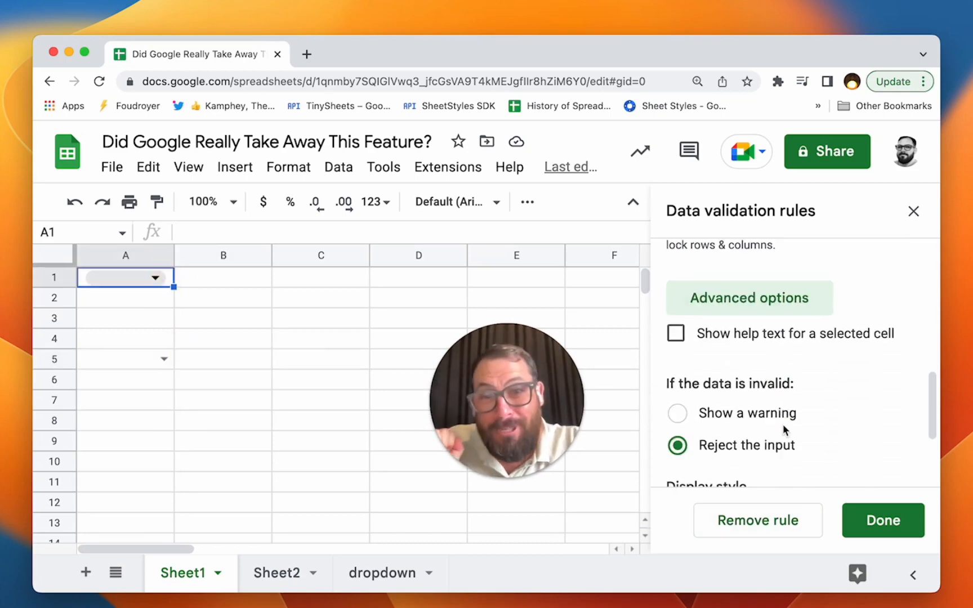
scroll(790, 414, "down", 1)
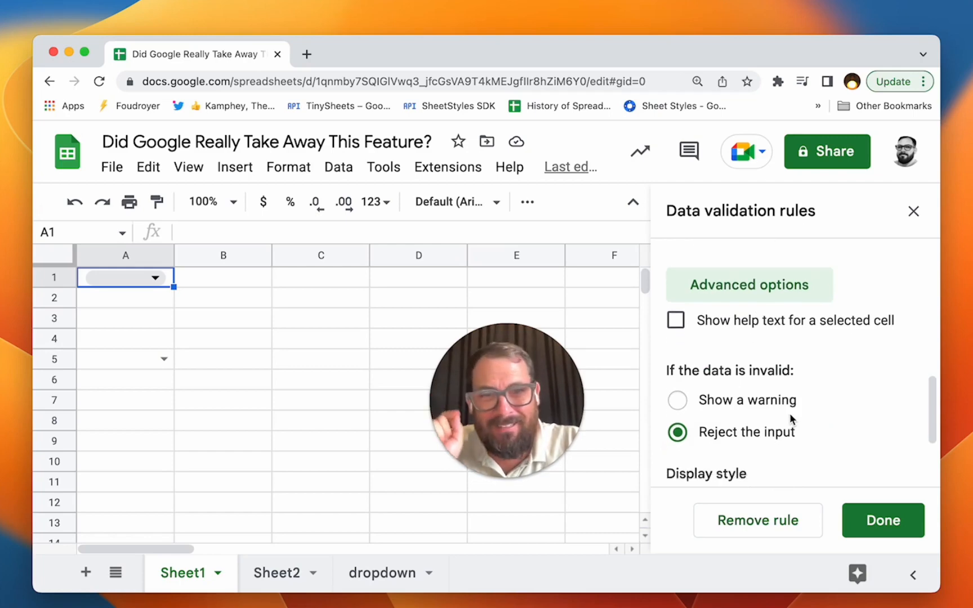
scroll(790, 413, "down", 3)
scroll(777, 361, "up", 3)
scroll(756, 330, "down", 1)
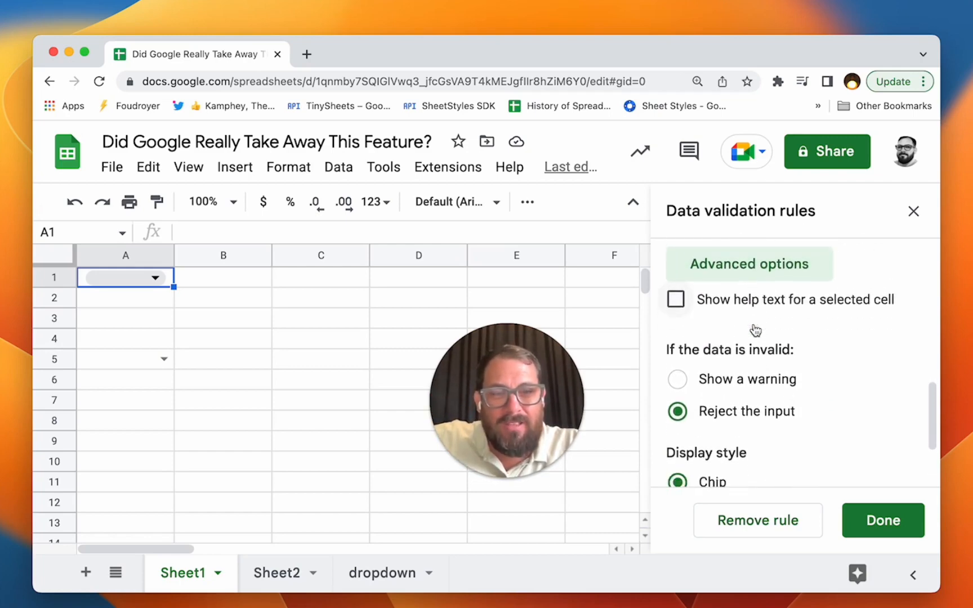
scroll(756, 329, "down", 2)
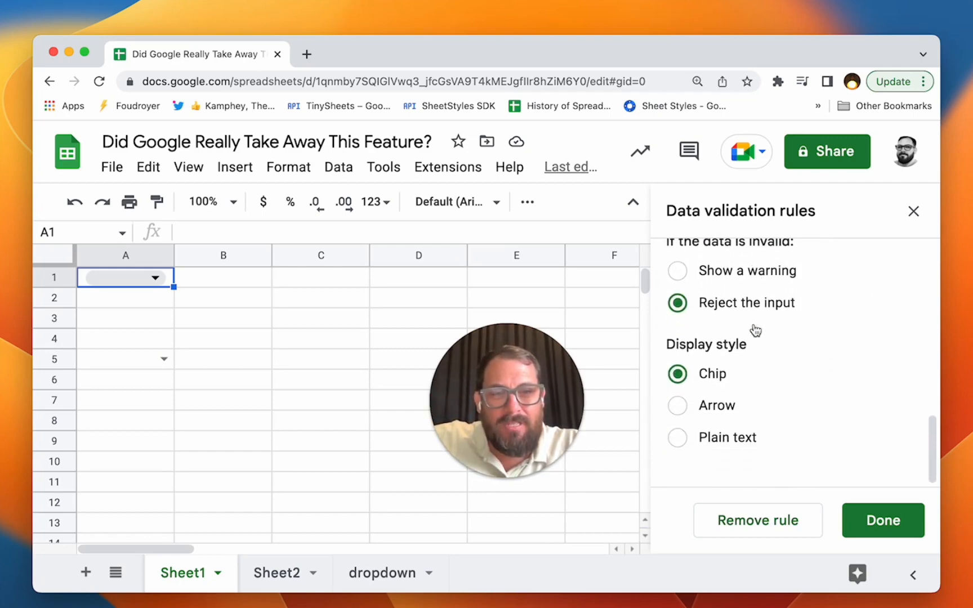
left_click(675, 413)
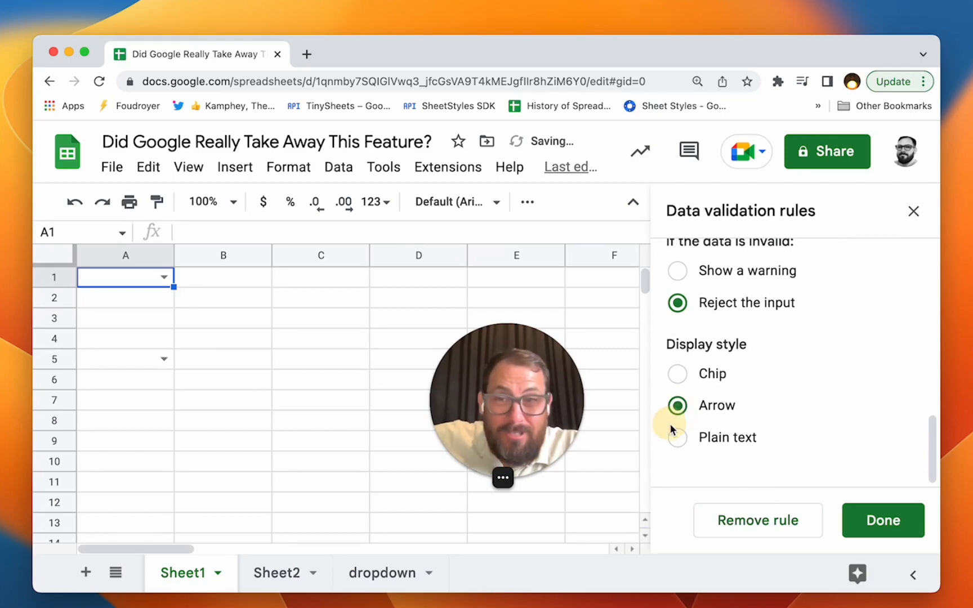
Step: Try the Plain text display style on the A1 dropdown, switch back to Arrow and open the cell's list of choices
left_click(676, 438)
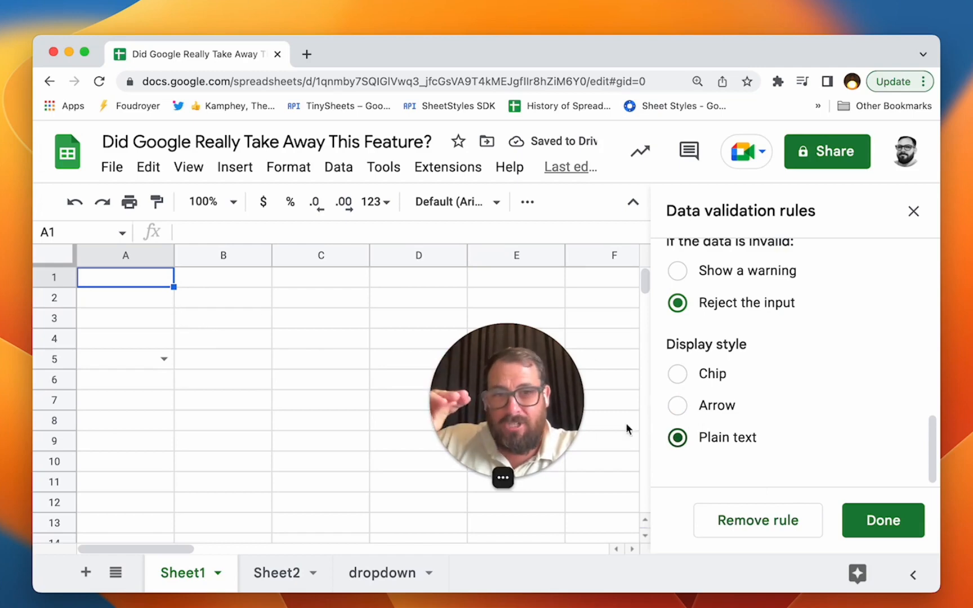
left_click(677, 406)
left_click(152, 298)
left_click(164, 276)
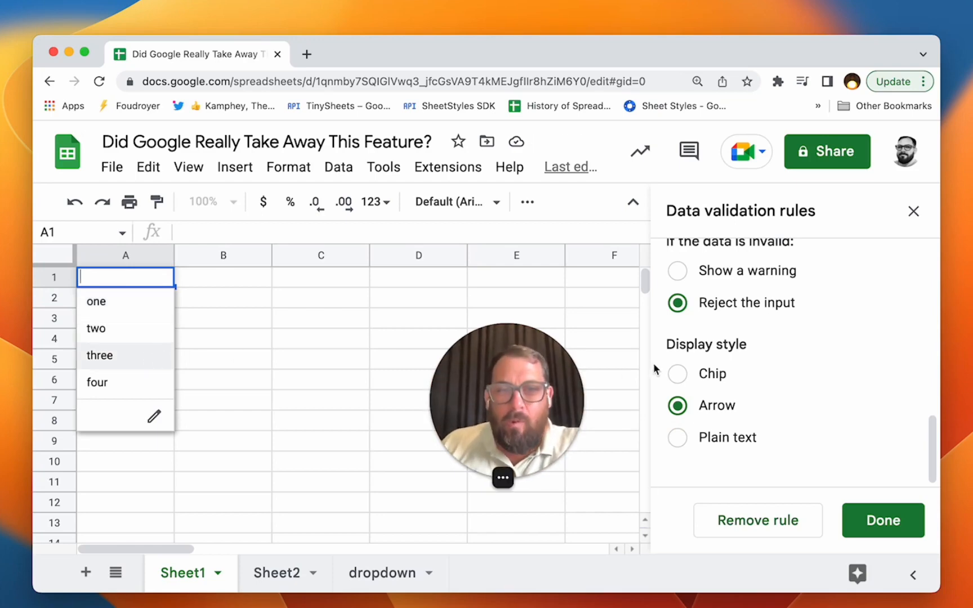
Step: Preview the Chip display style on the A1 dropdown and return the style to Arrow
left_click(668, 377)
left_click(230, 298)
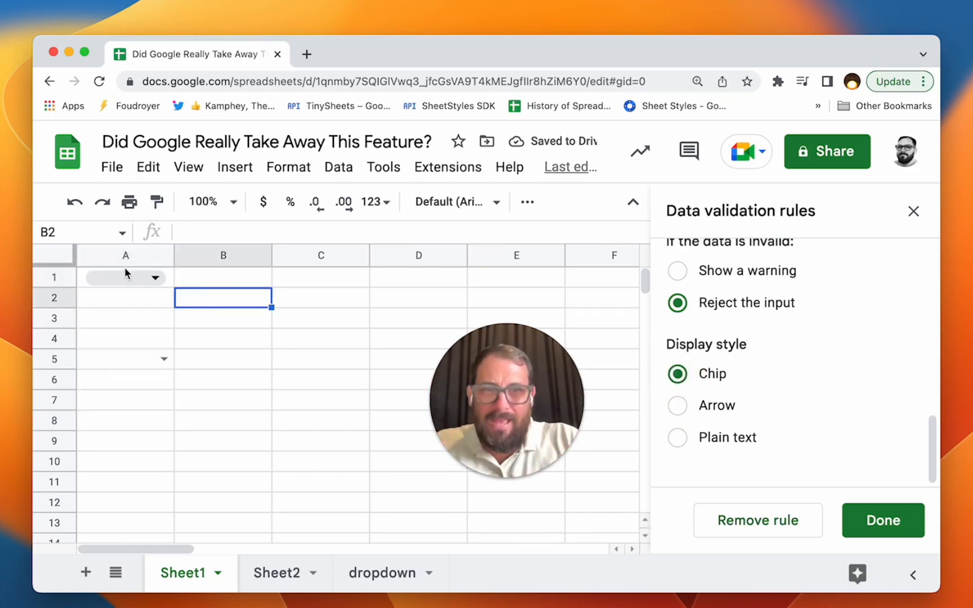
scroll(795, 392, "up", 1)
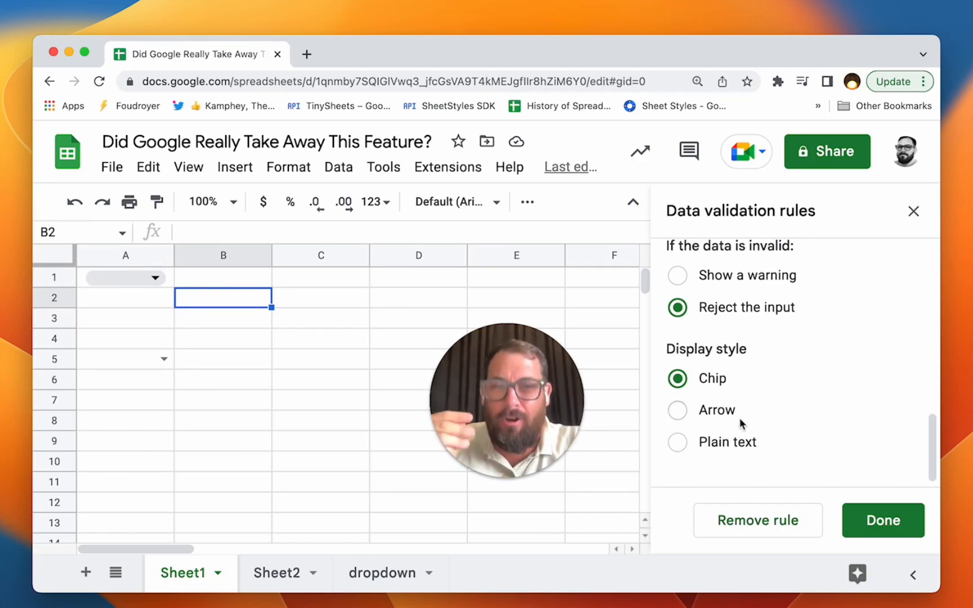
left_click(680, 414)
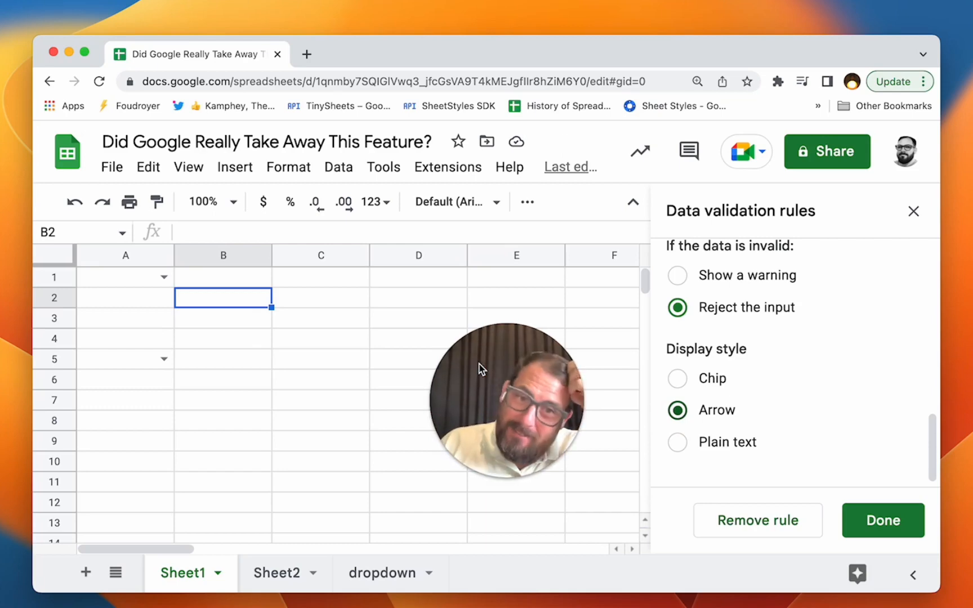
Step: Review the A1 rule's range and options against cells A2:A8 of the dropdown sheet, and check the rule's invalid-data and display settings
scroll(778, 417, "up", 10)
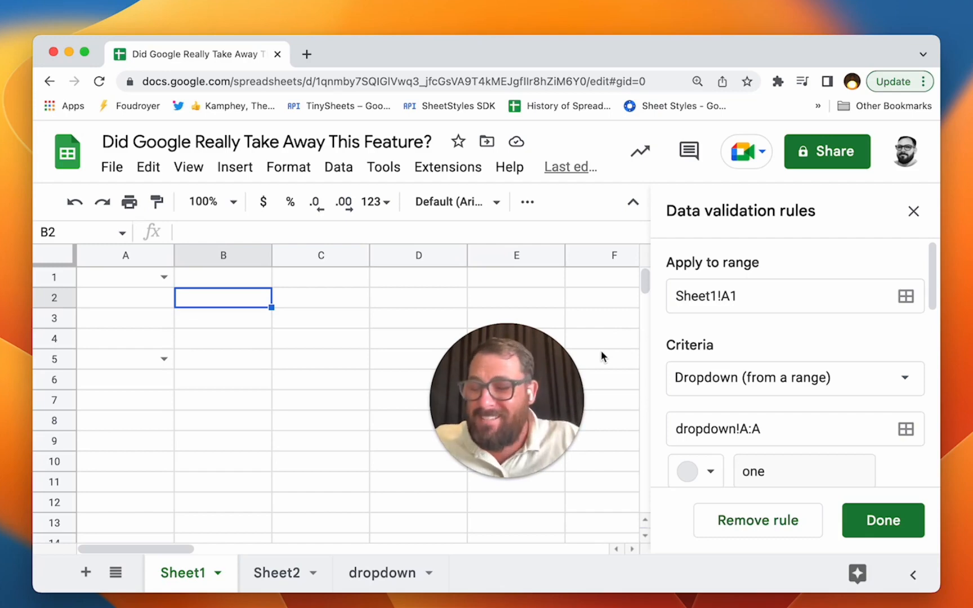
mouse_move(560, 377)
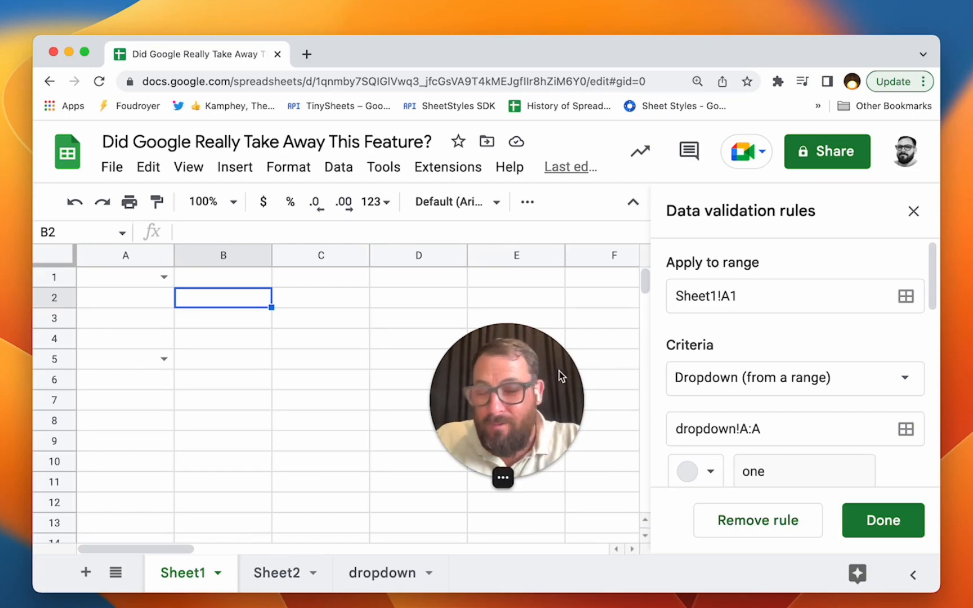
scroll(761, 404, "down", 3)
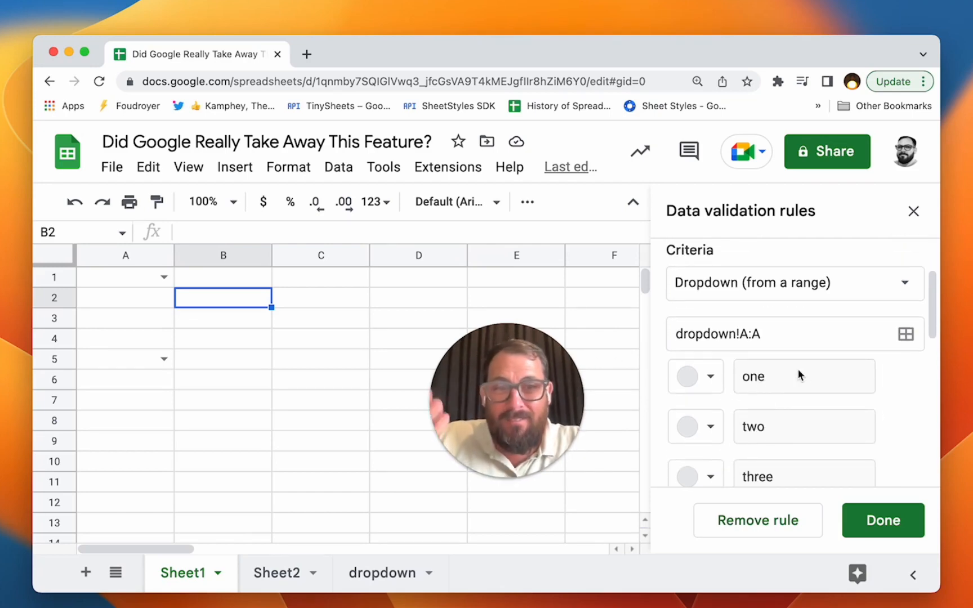
left_click(372, 572)
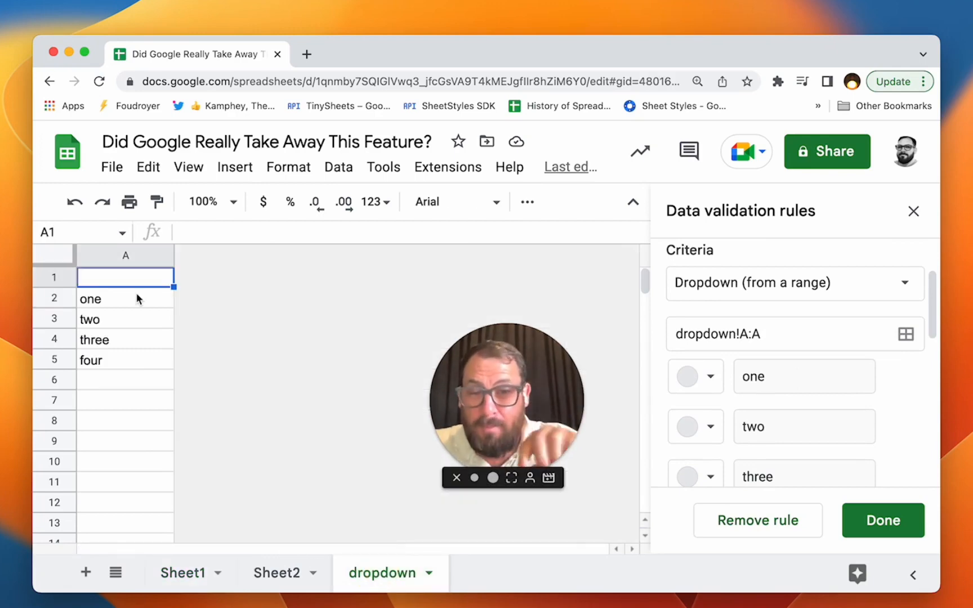
left_click_drag(141, 304, 167, 421)
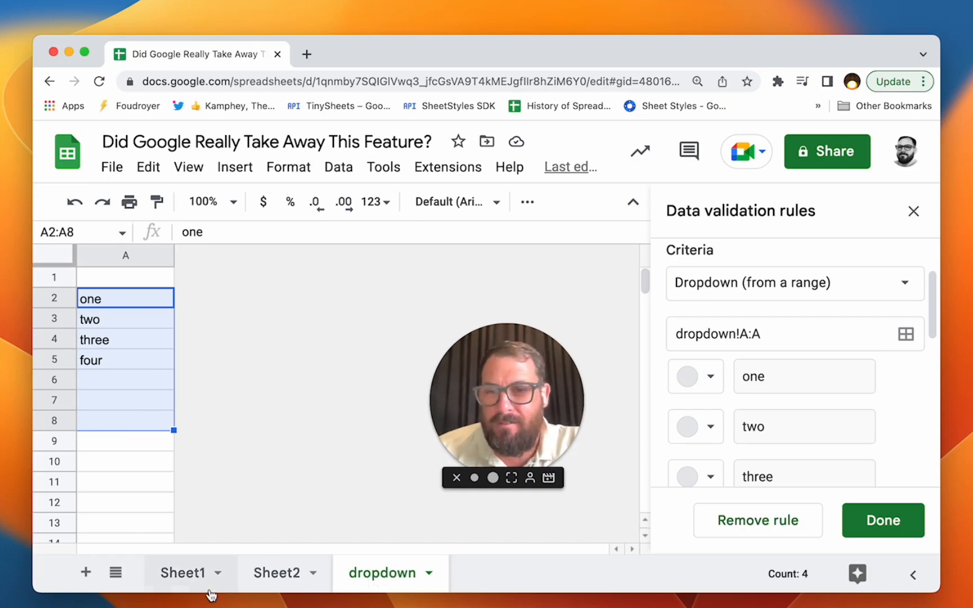
left_click(184, 580)
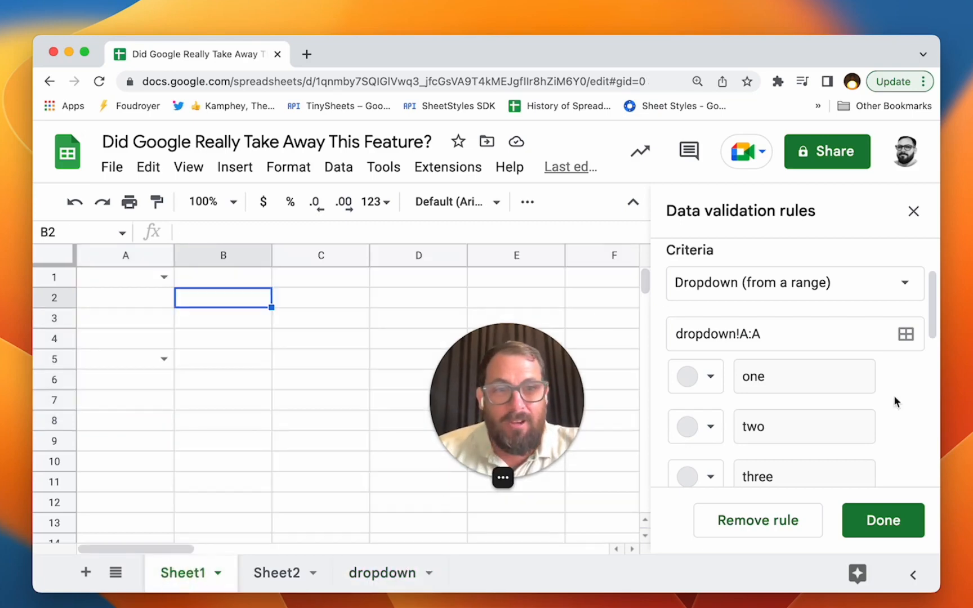
scroll(889, 398, "down", 5)
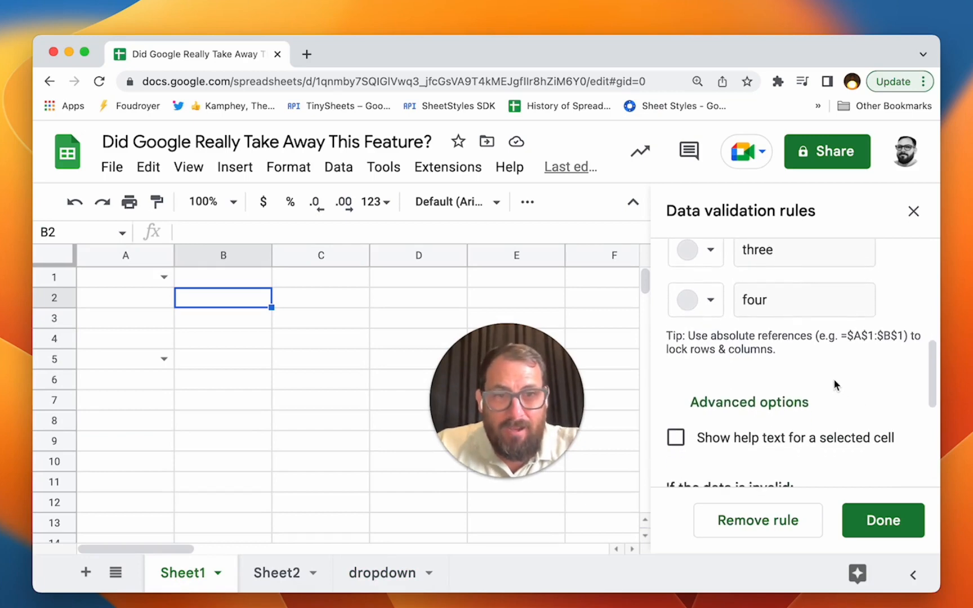
scroll(834, 380, "down", 4)
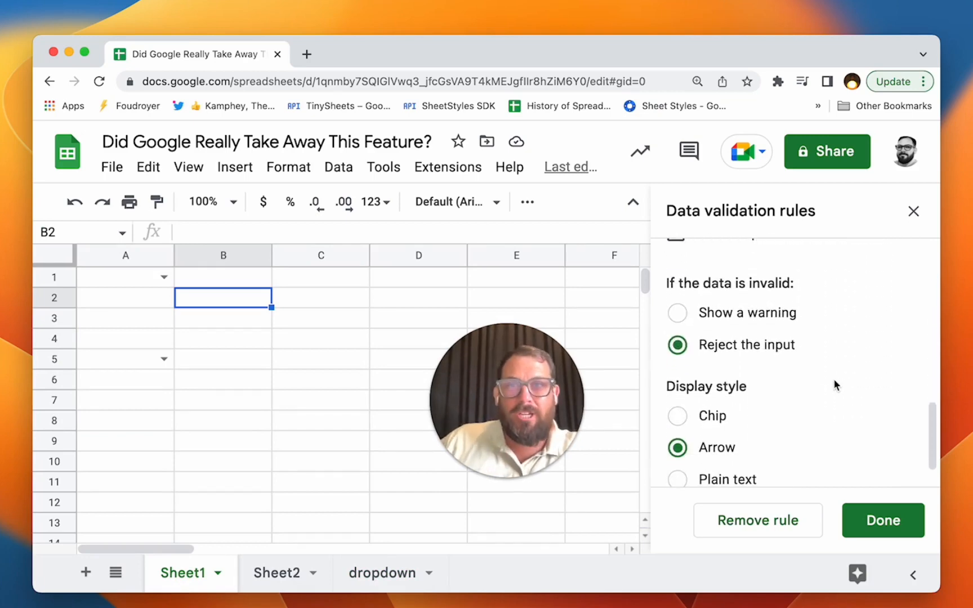